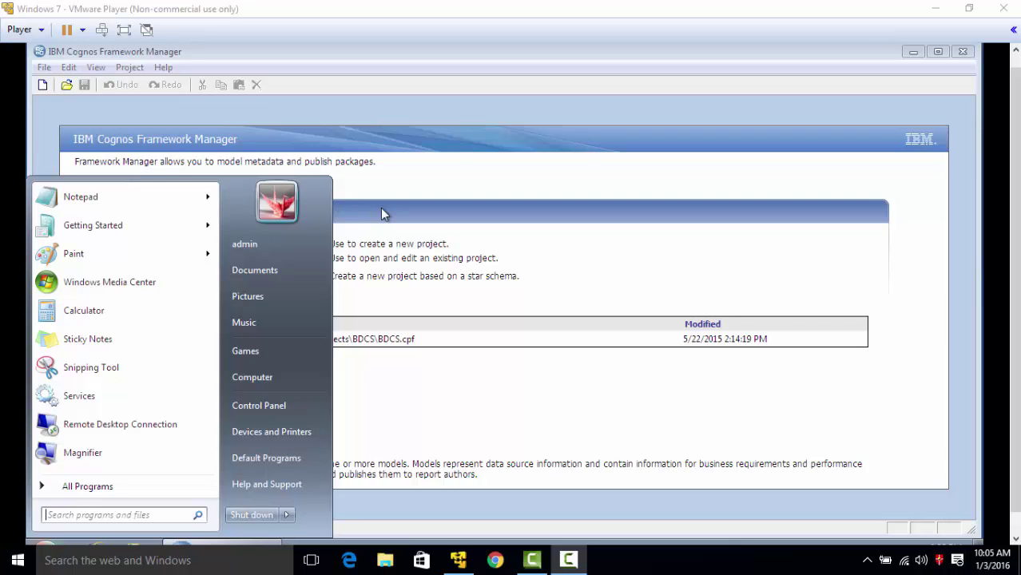
Step: Open the IBM Cognos 10 FM folder under All Programs in the Windows Start menu
click(662, 383)
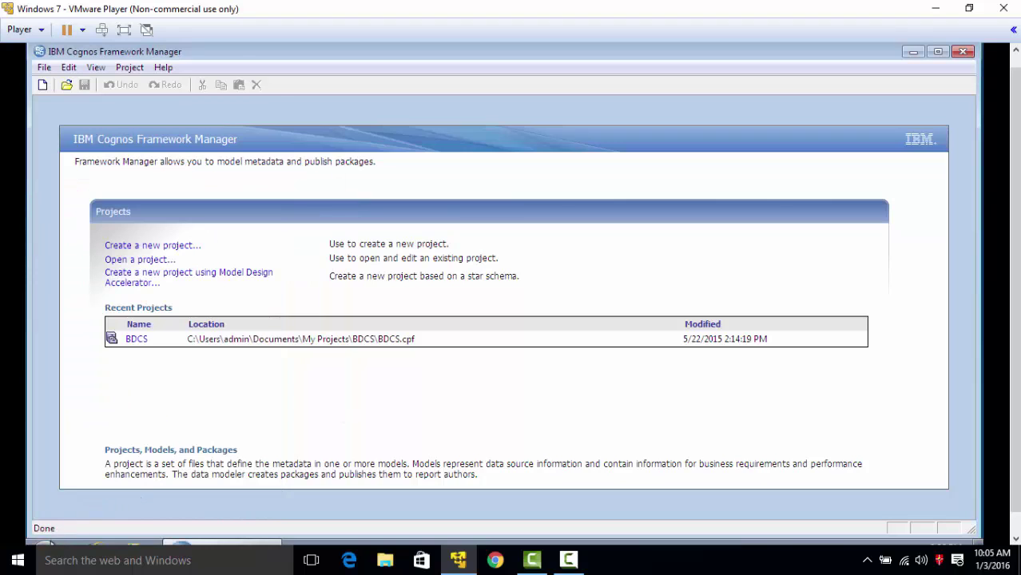
click(47, 539)
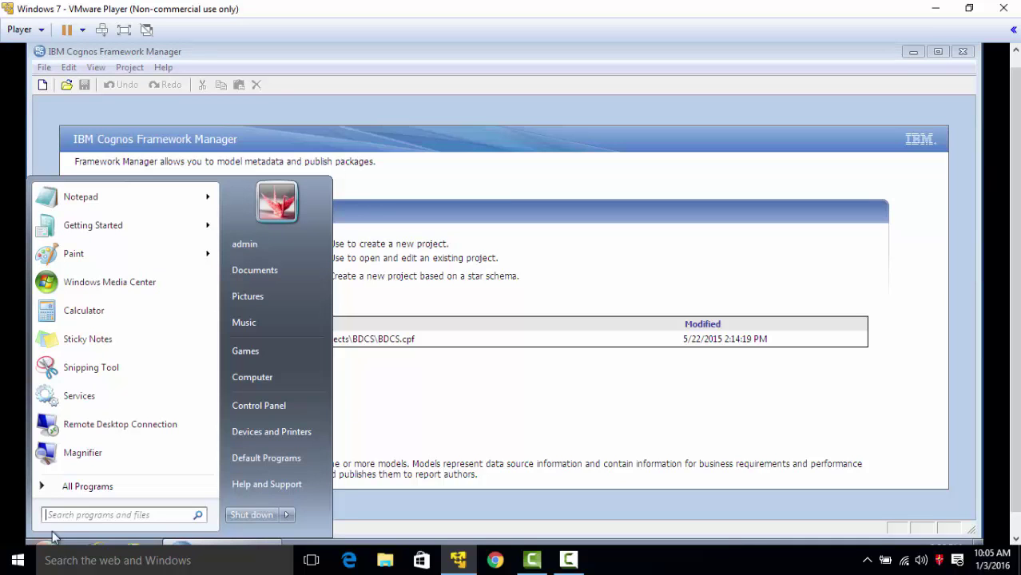
click(69, 487)
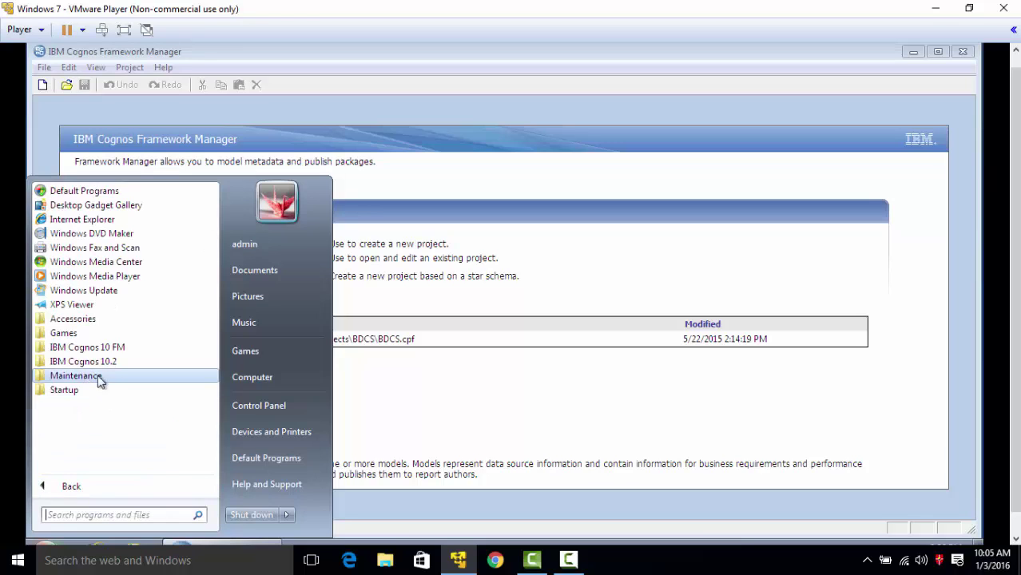
click(102, 349)
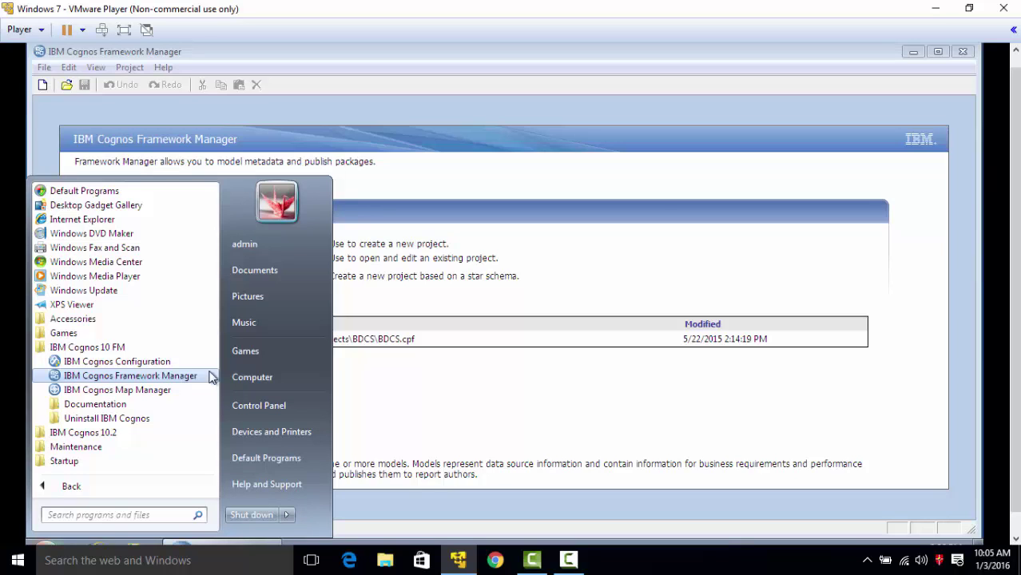
Step: Start a new project named 'BDCS Sales Model' with Dynamic Query Mode turned off
click(415, 393)
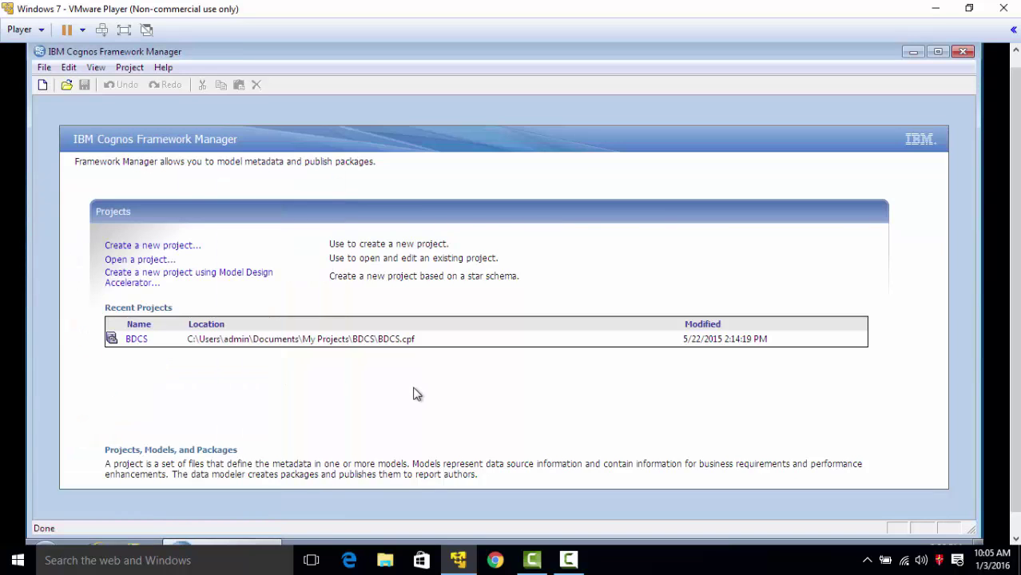
click(159, 245)
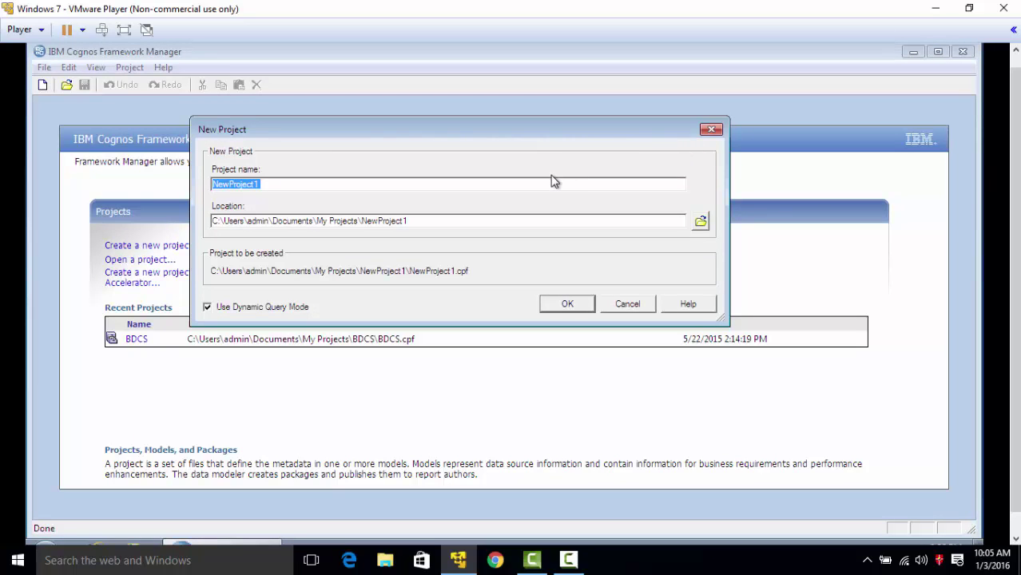
text(BD)
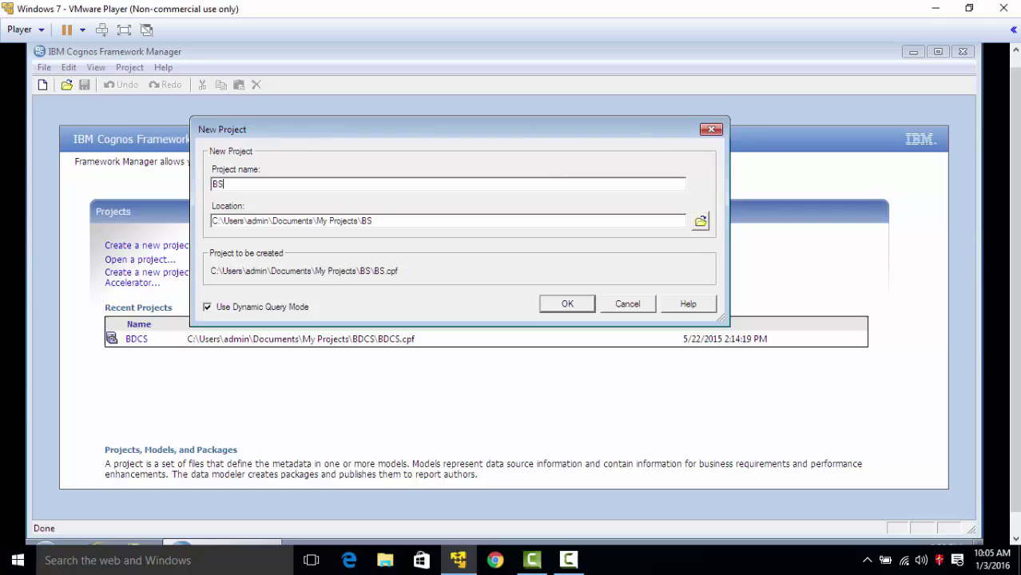
key(BackSpace)
text(DCS)
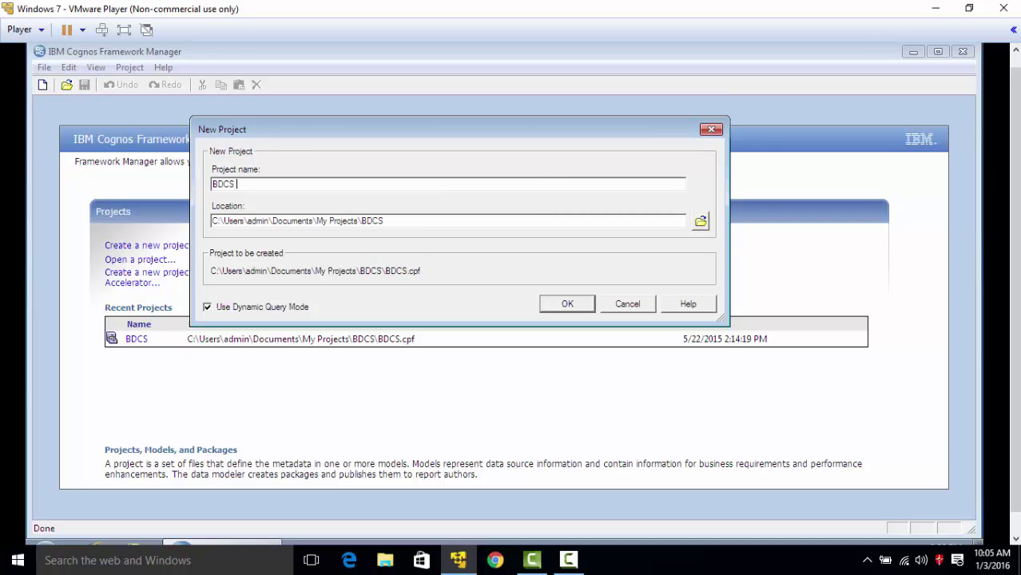
text( Sales)
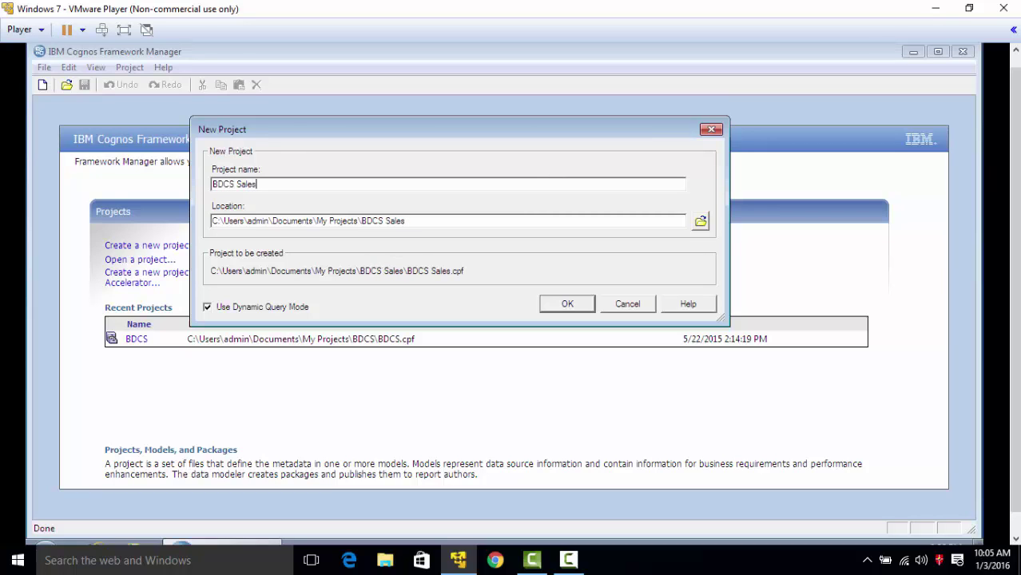
text( M)
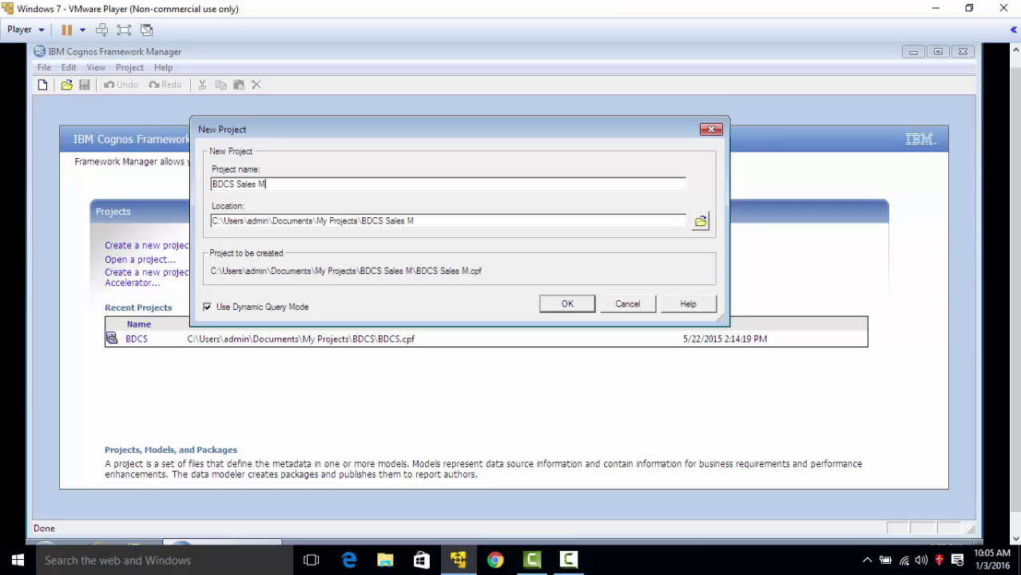
text(odel)
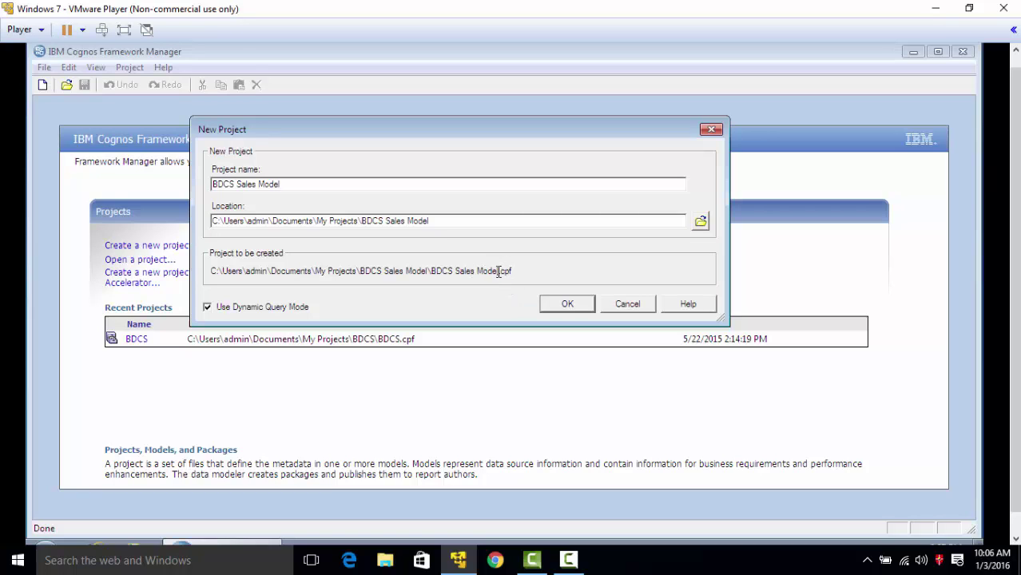
drag(499, 272, 515, 270)
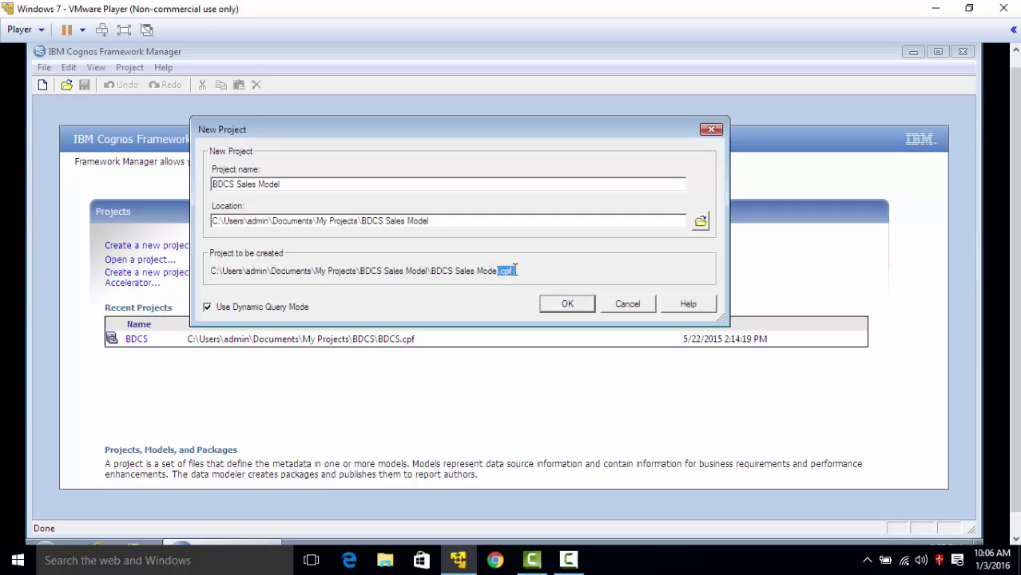
click(515, 271)
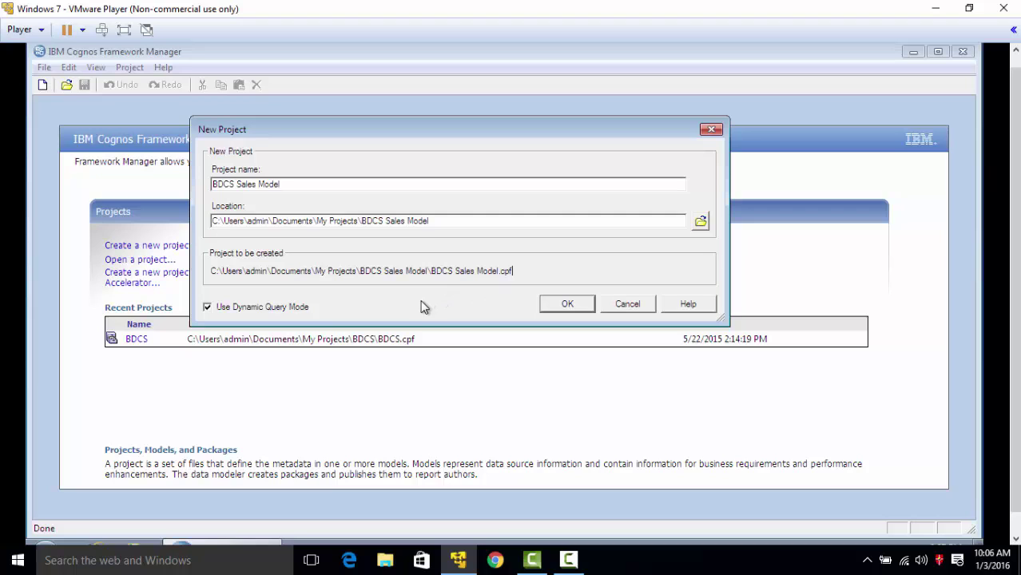
click(297, 307)
Step: Create the BDCS Sales Model project with English as the design language
click(567, 303)
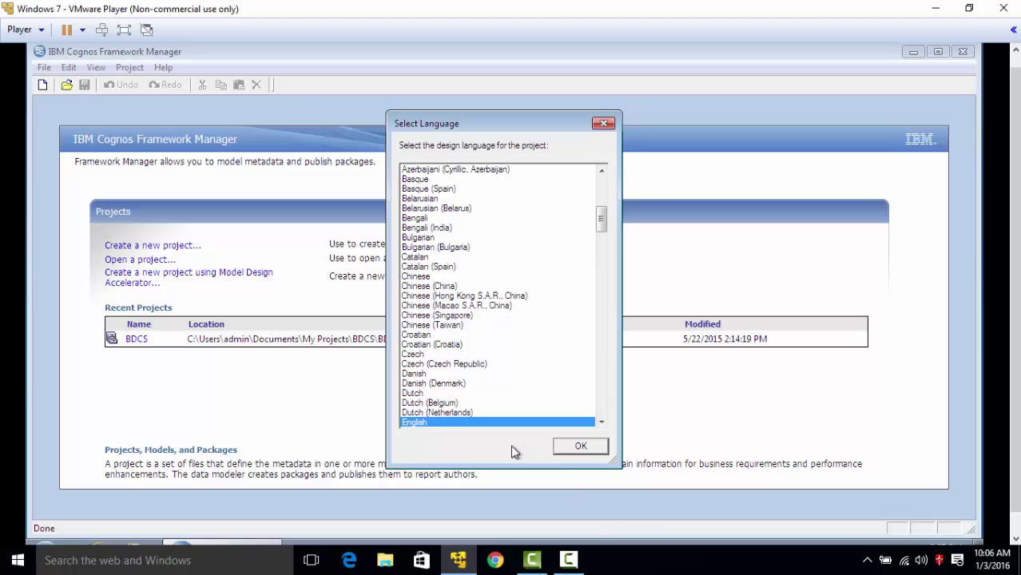
click(578, 446)
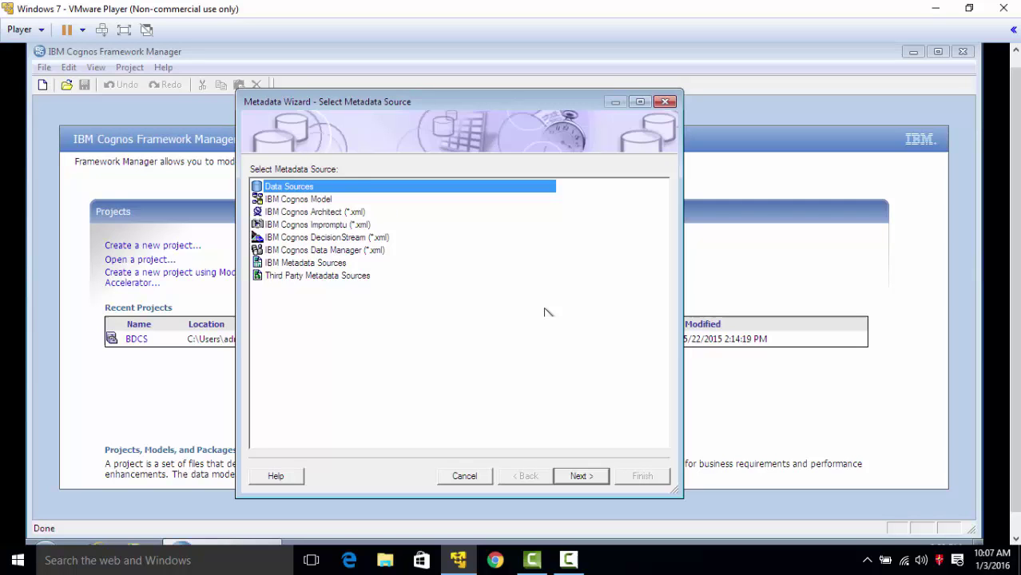
Step: Choose Data Sources, then BDCS Sales New Database as the metadata source
click(582, 478)
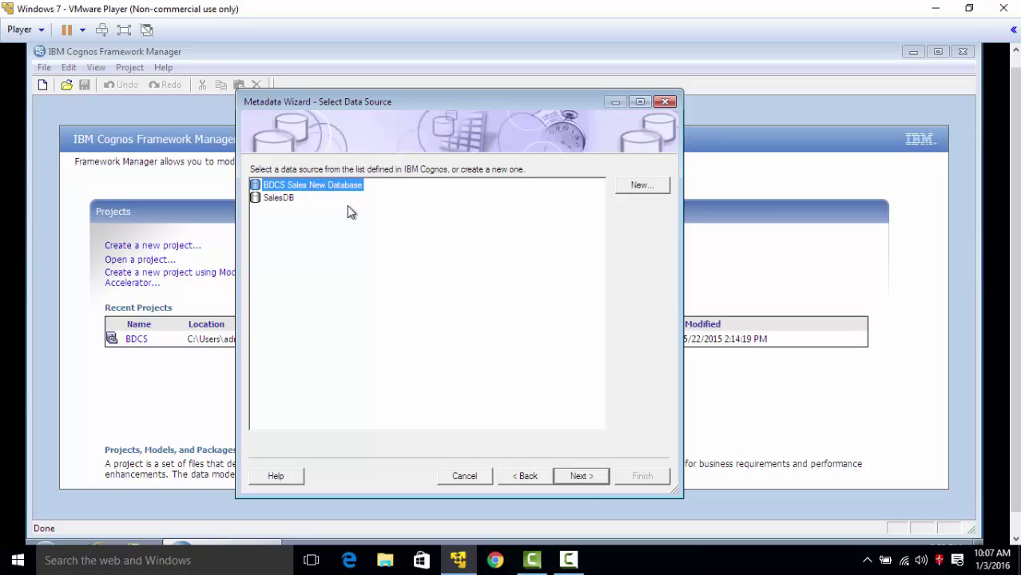
click(582, 476)
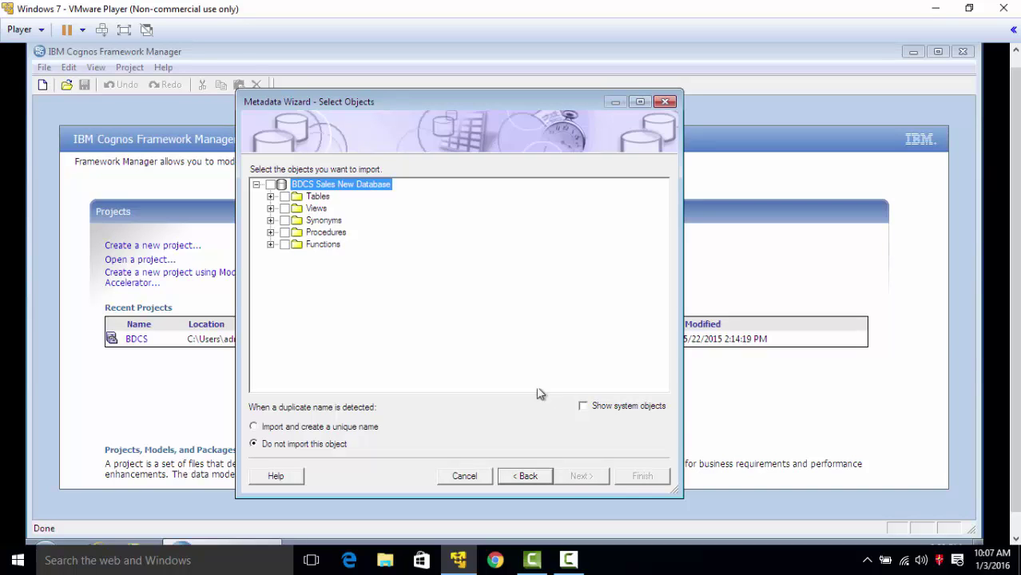
Step: Mark tables D_CAL, D_CUST, D_PROD and F_SALES for import and continue
click(271, 197)
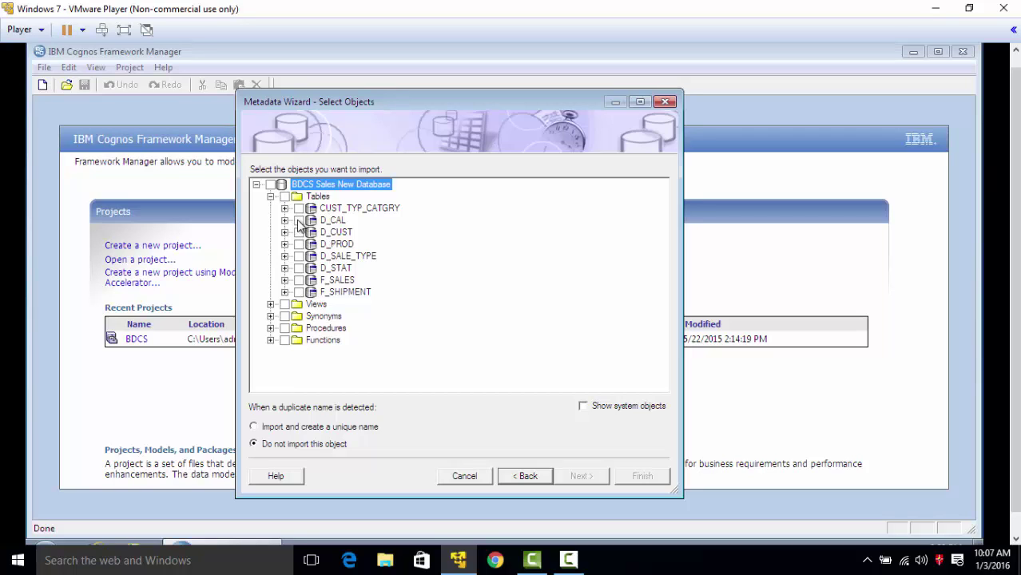
click(298, 222)
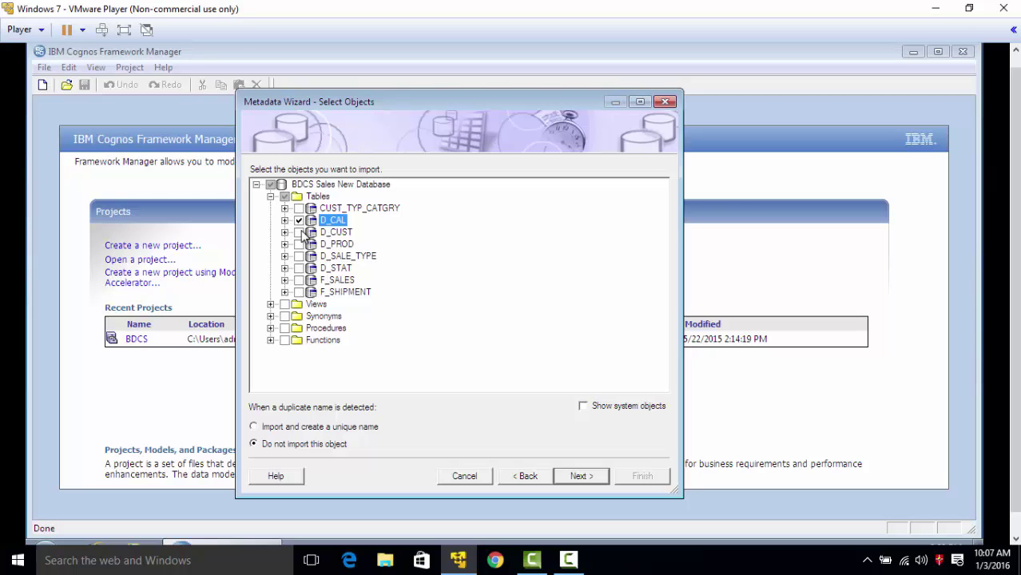
click(286, 220)
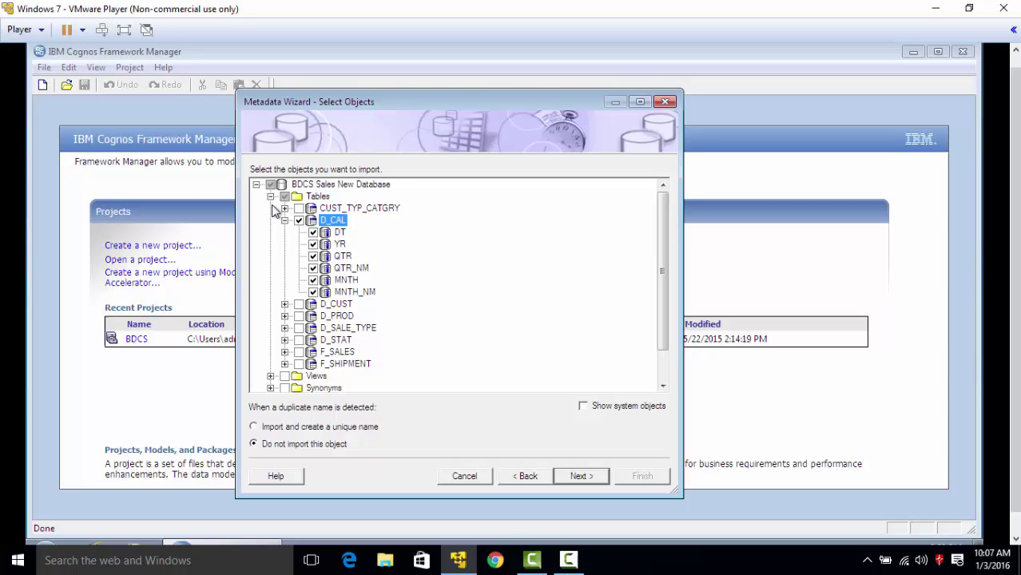
click(285, 220)
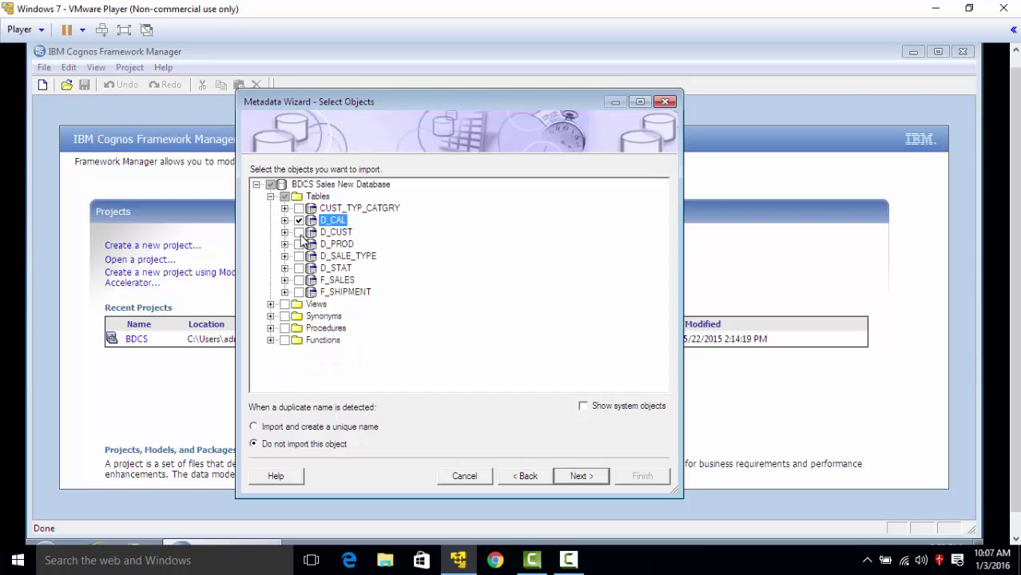
click(299, 232)
click(300, 245)
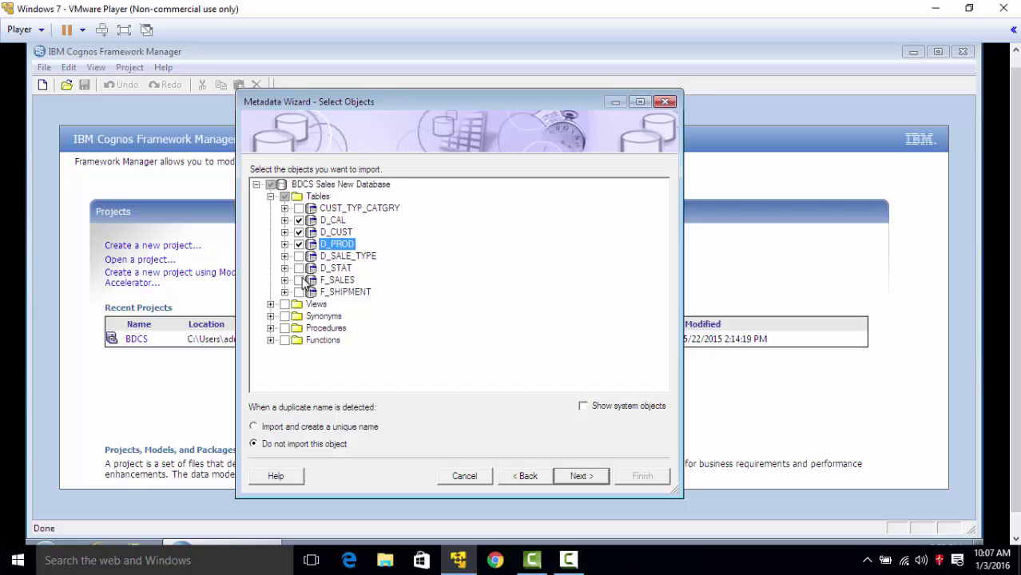
click(299, 280)
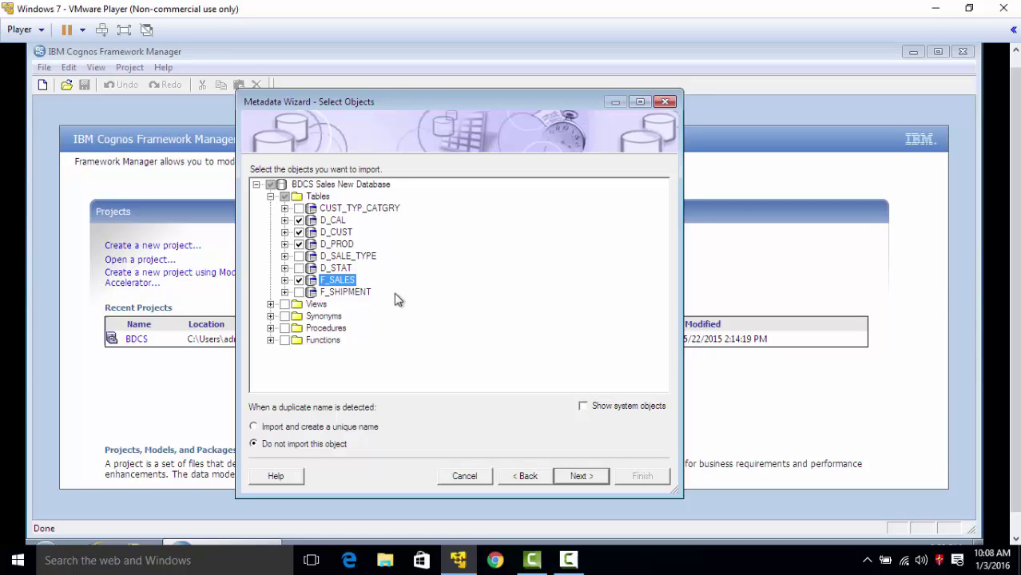
click(585, 474)
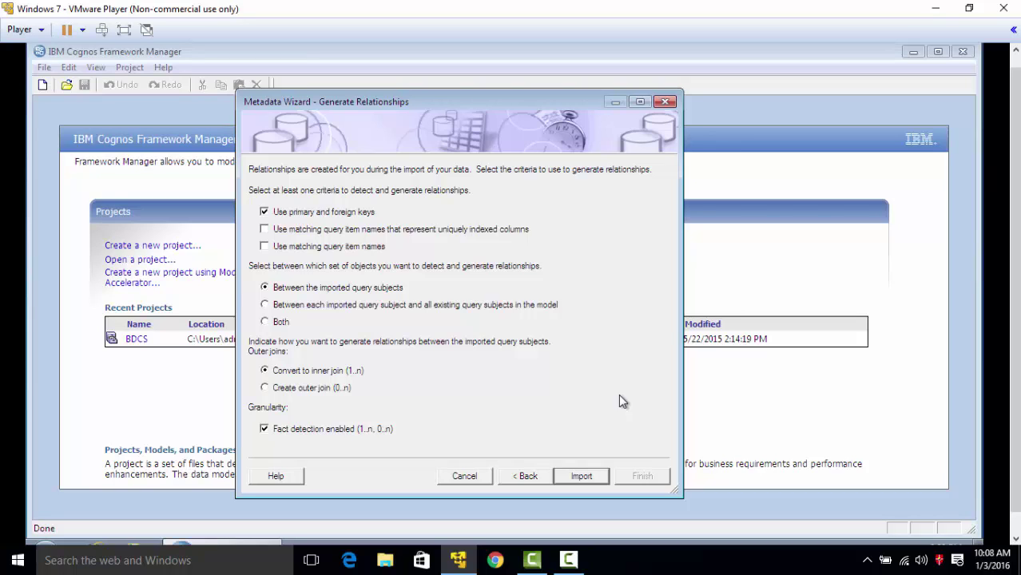
Step: Import the four tables without primary/foreign key relationships and finish the wizard
click(264, 213)
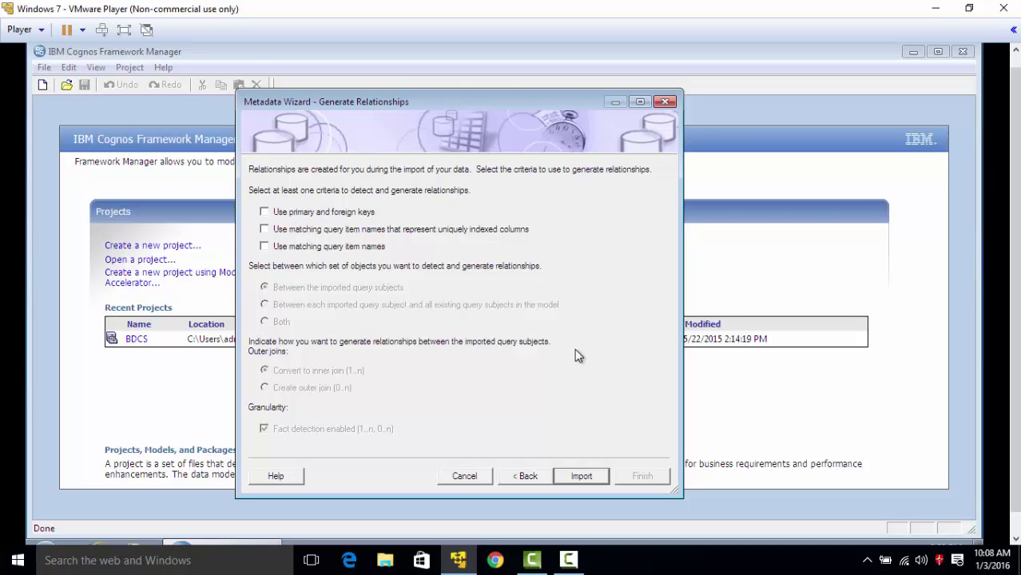
click(595, 478)
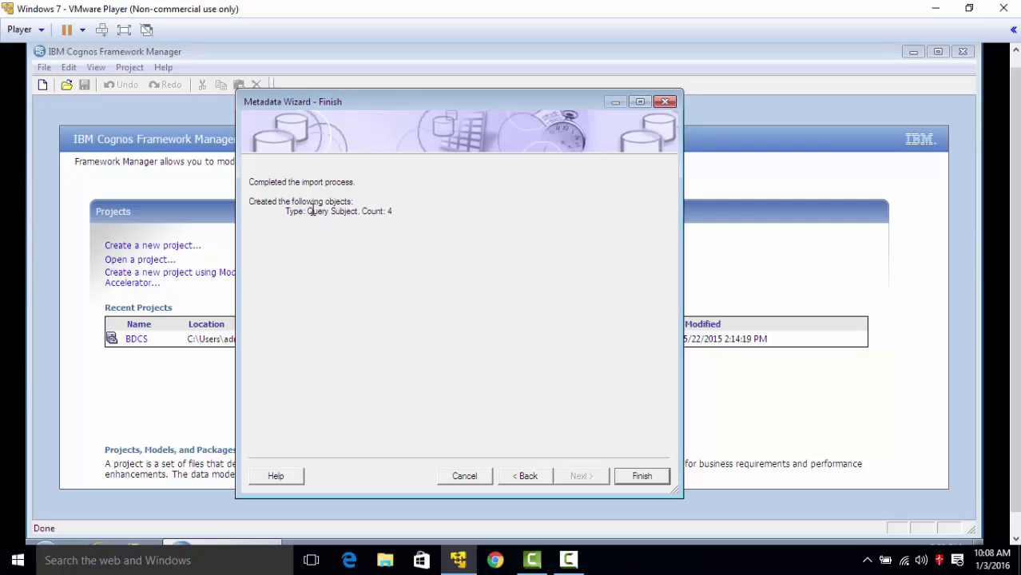
drag(307, 211, 399, 214)
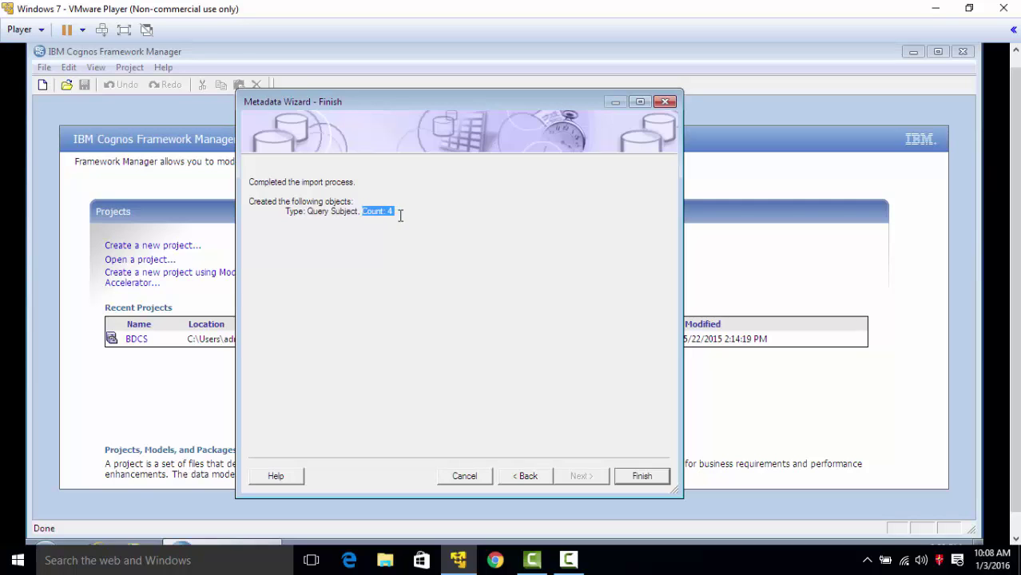
click(432, 264)
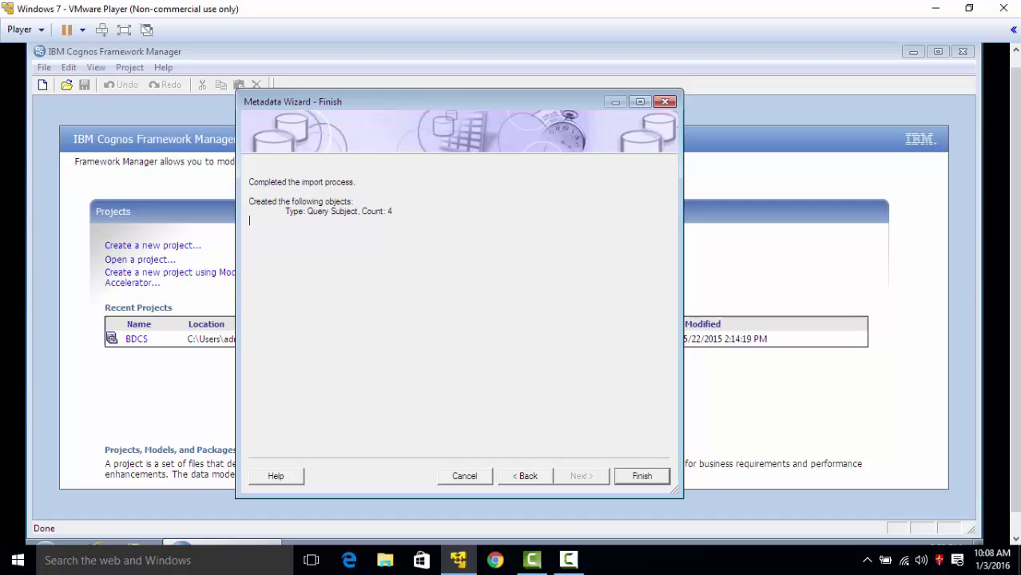
click(643, 477)
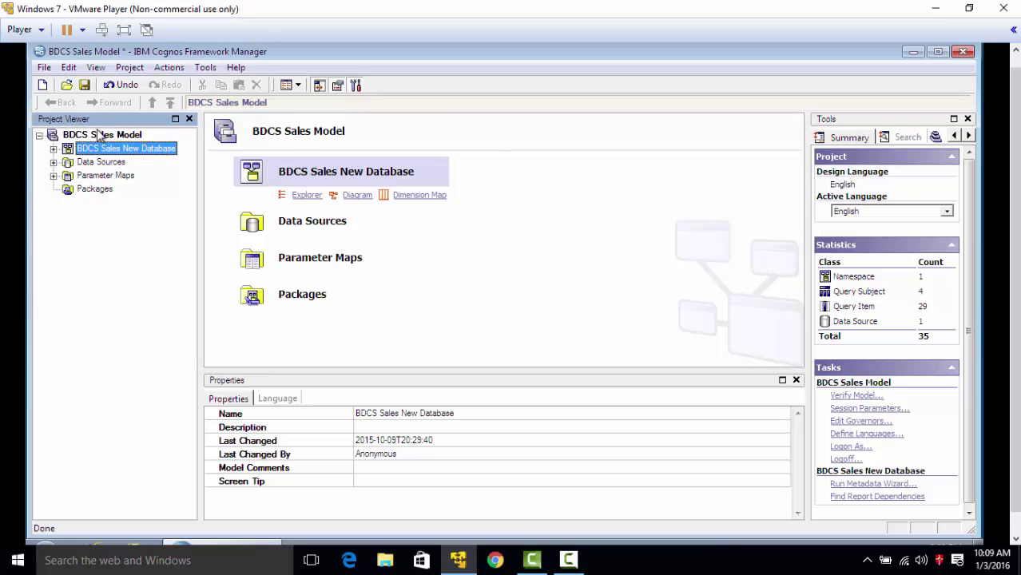
Step: Expand the imported database namespace, Data Sources and Parameter Maps in the project tree
click(54, 148)
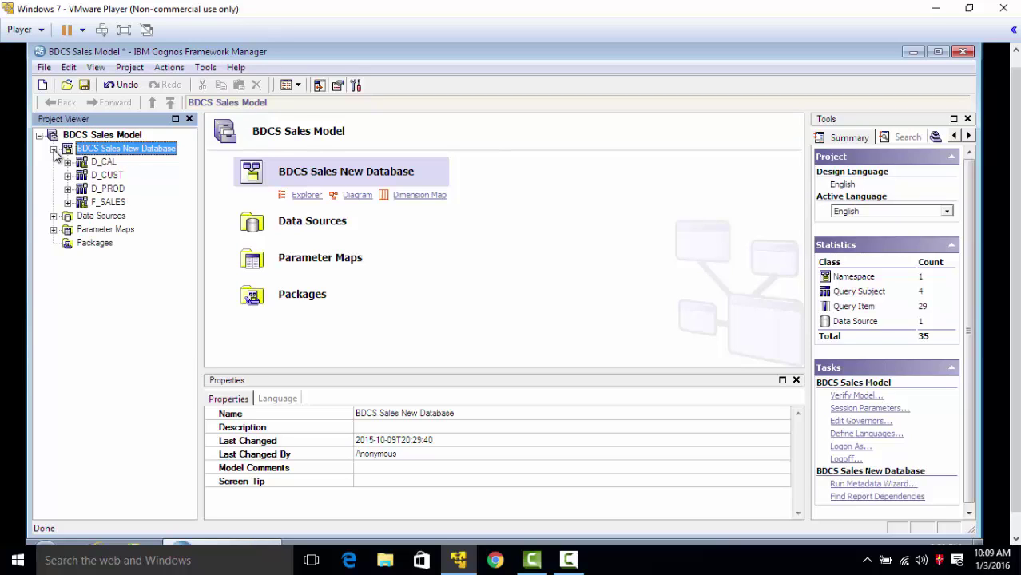
click(53, 216)
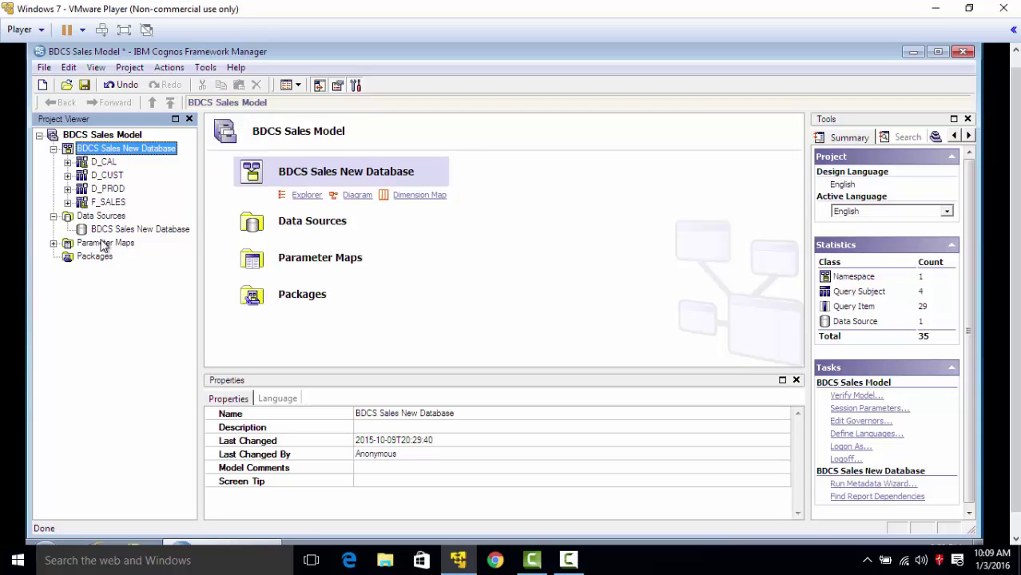
click(54, 243)
click(364, 380)
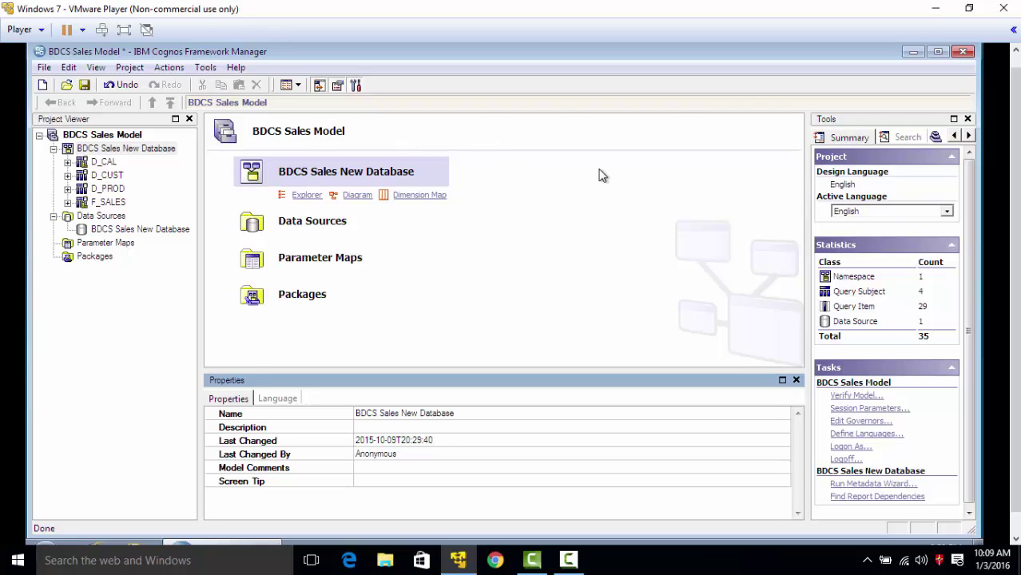
Step: Hide the statistics and properties panes and widen the Project Viewer panel
click(357, 85)
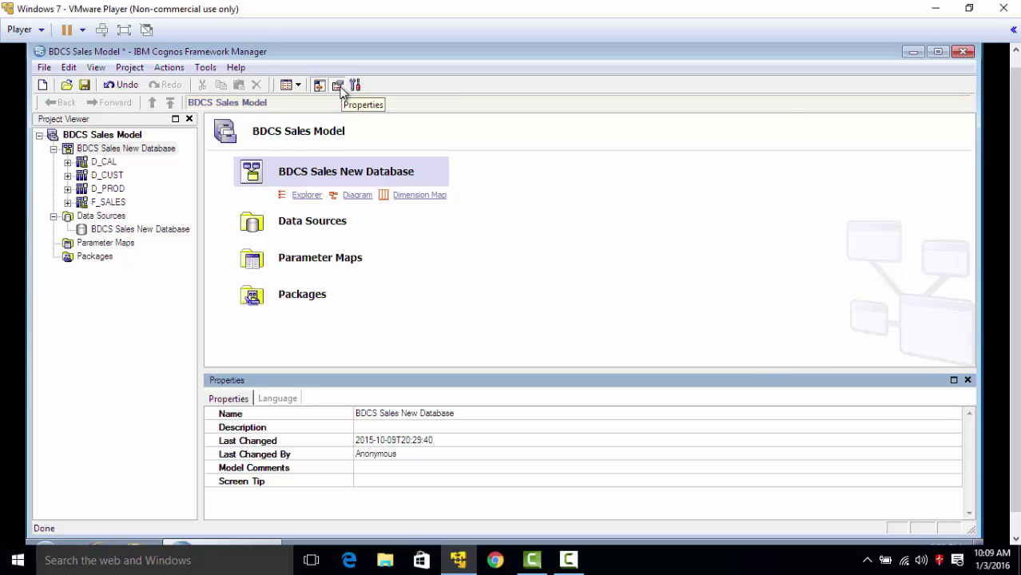
click(338, 86)
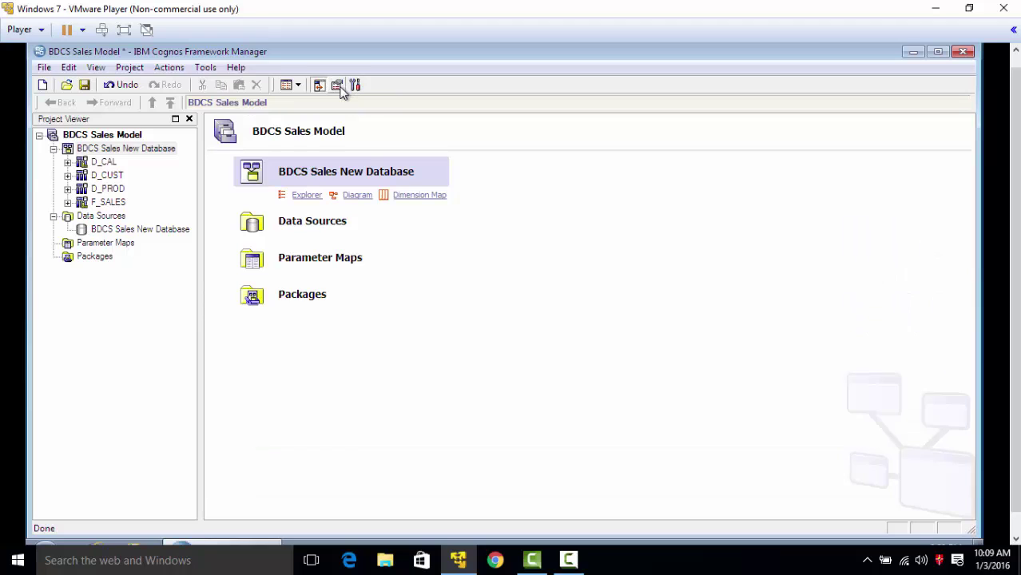
click(319, 86)
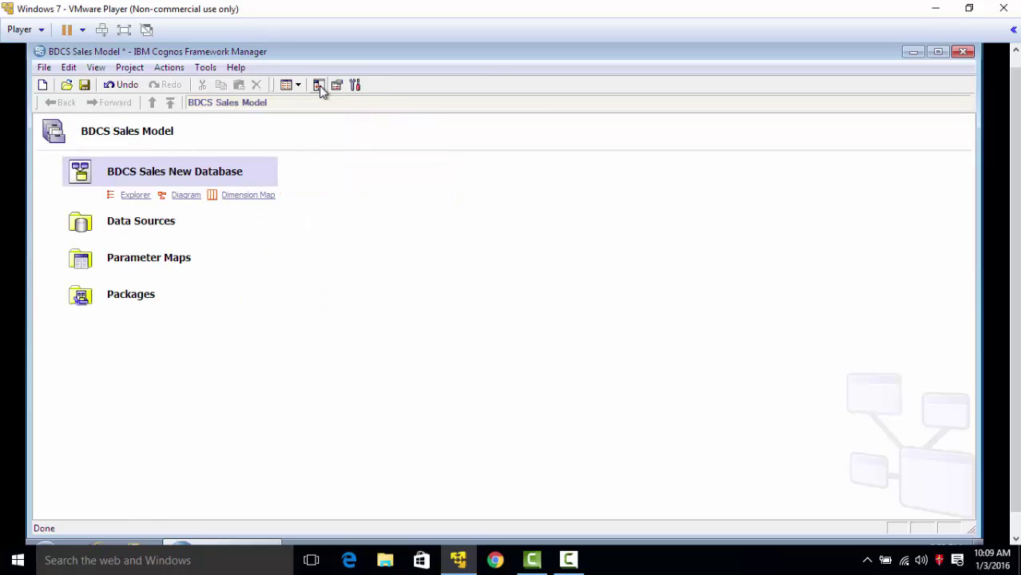
click(319, 86)
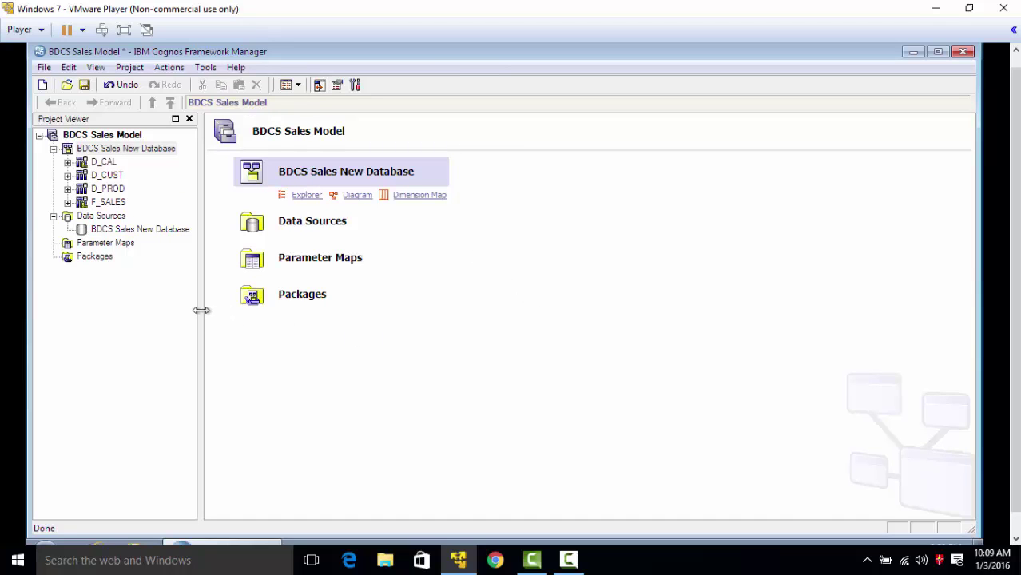
drag(201, 310, 247, 310)
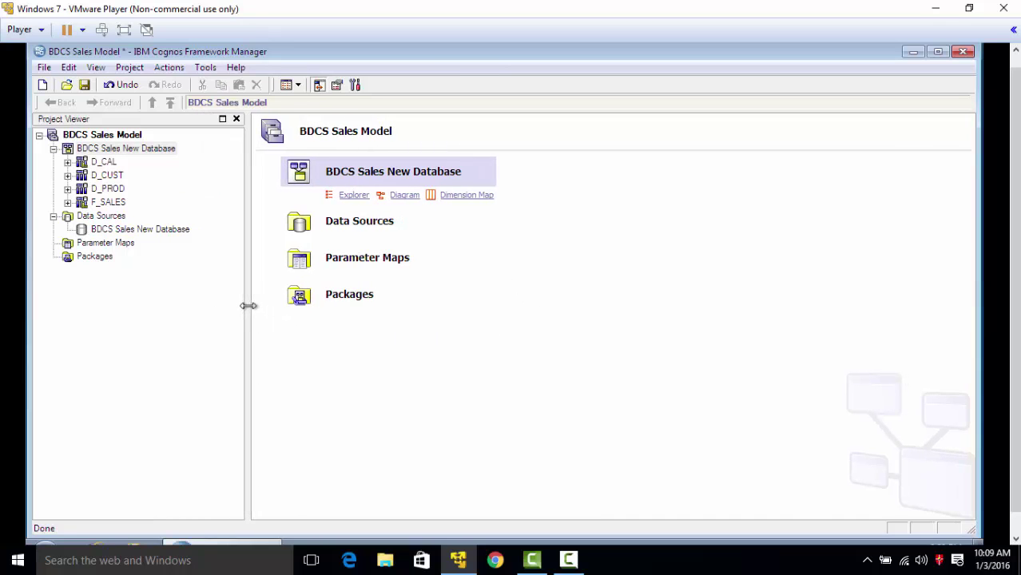
Step: Create a namespace named 'Database Layer' inside BDCS Sales New Database
click(126, 148)
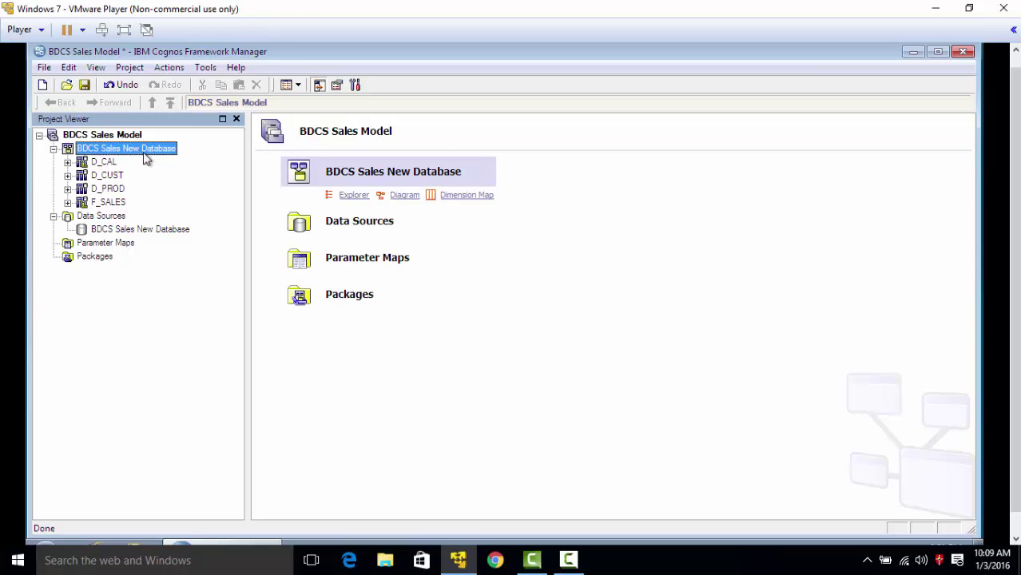
right_click(142, 156)
mouse_move(267, 158)
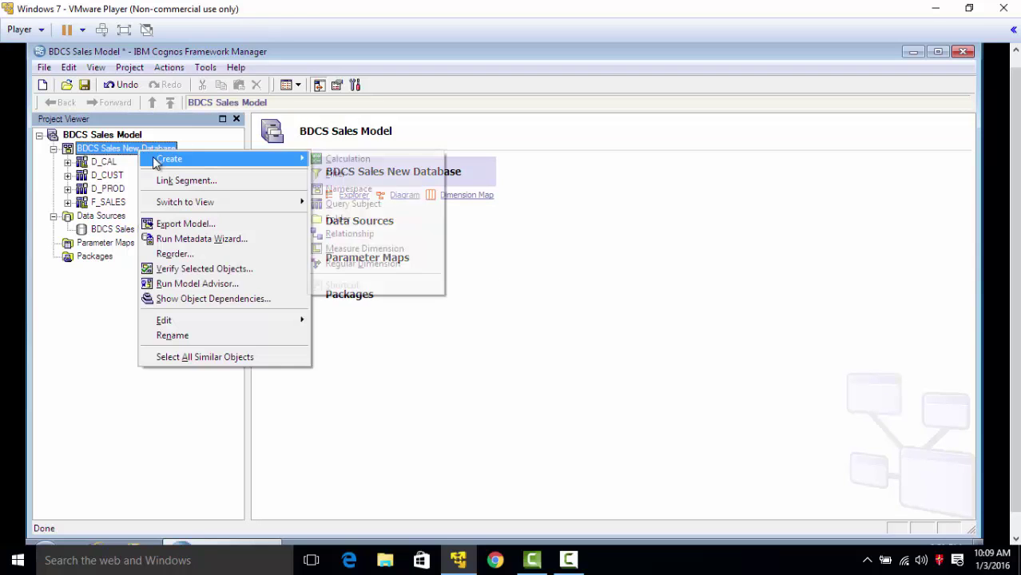
click(364, 190)
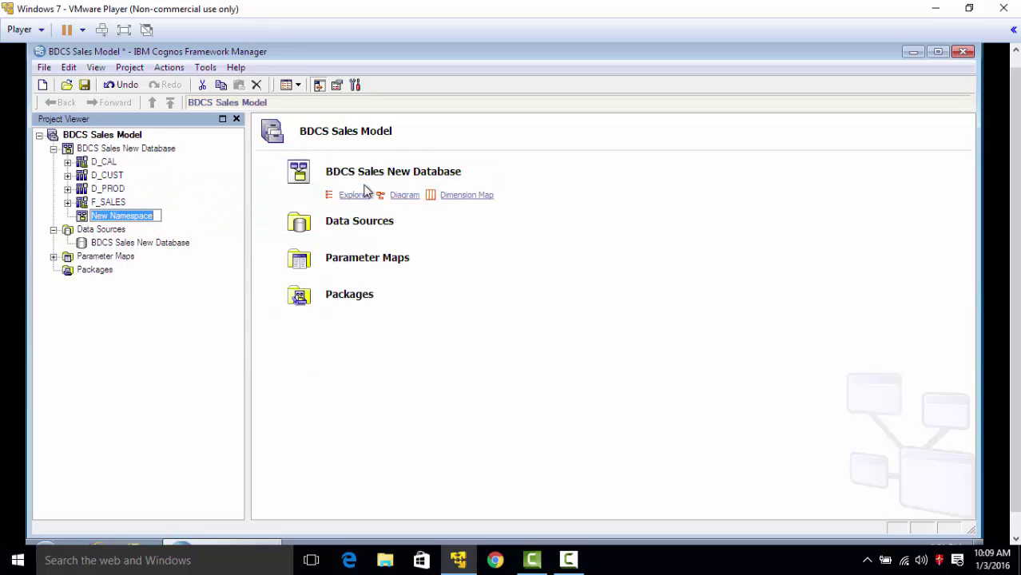
text(Database)
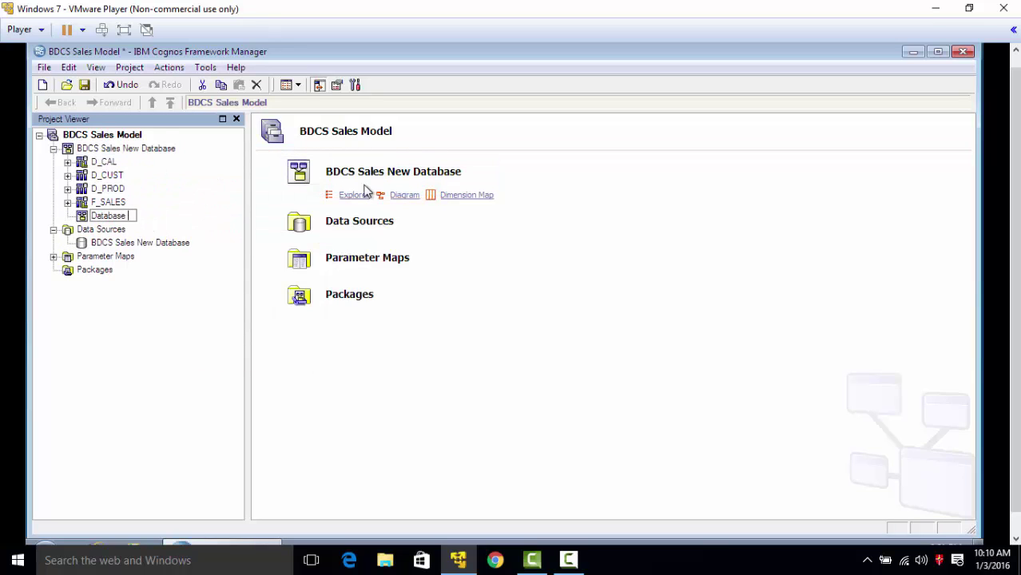
text( Layer)
key(Return)
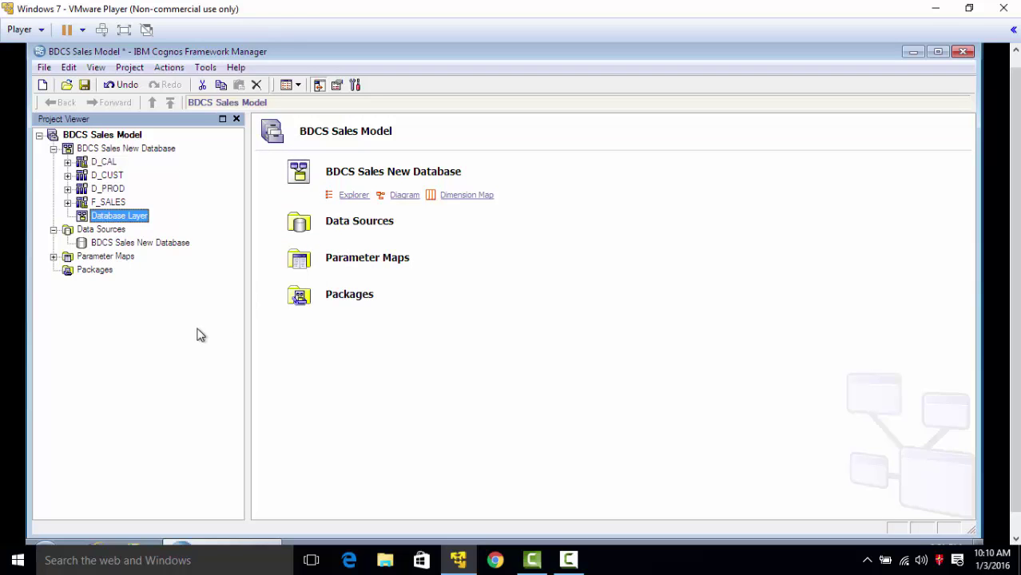
Step: Add a second namespace named 'Business Layer'
right_click(140, 151)
mouse_move(160, 159)
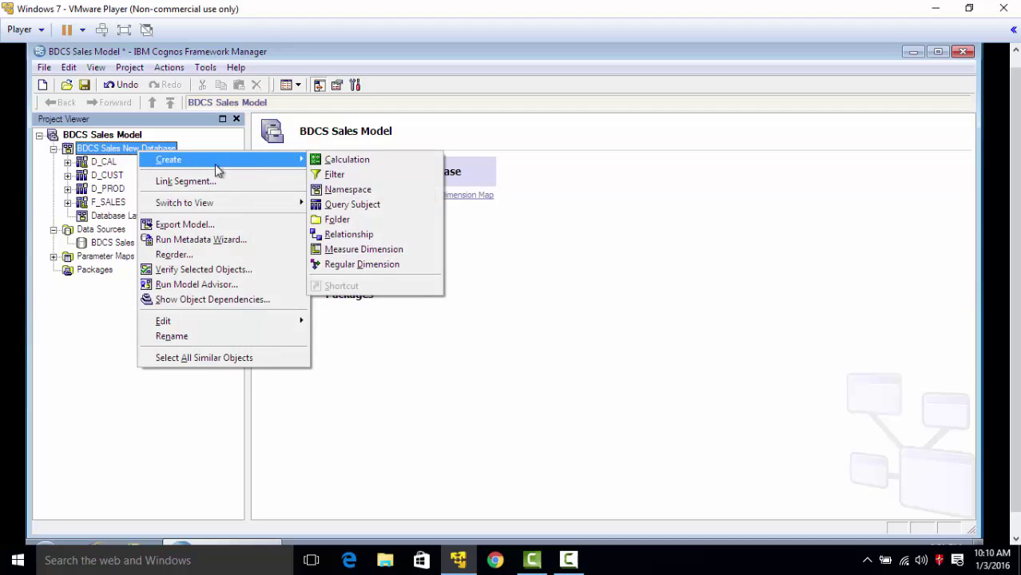
click(344, 190)
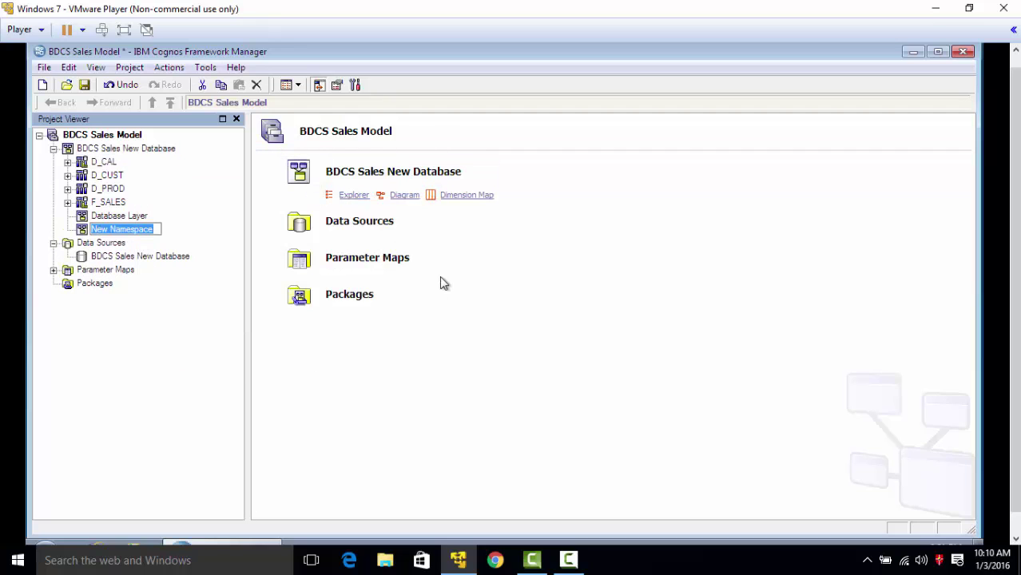
text(Business)
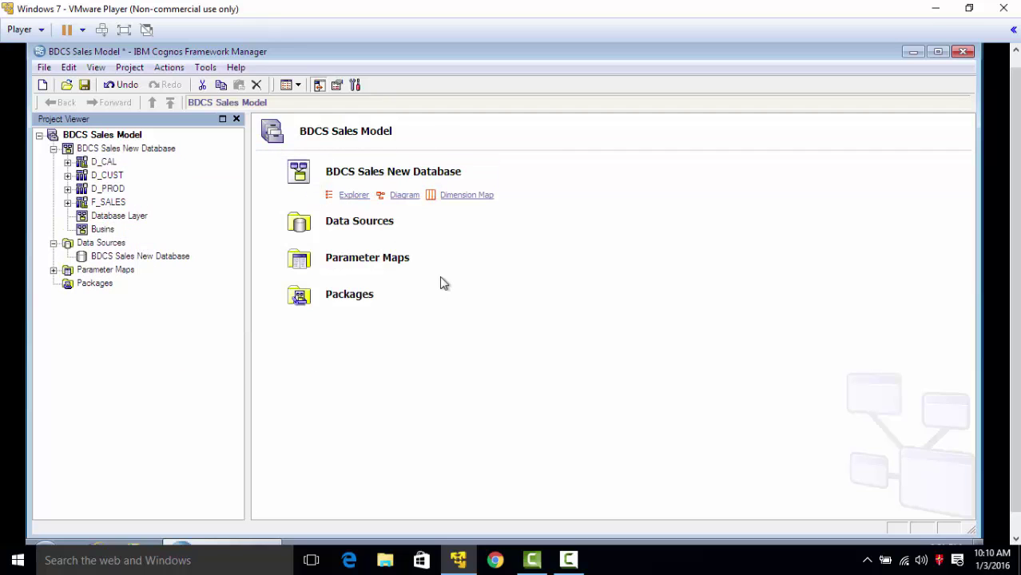
text( Layer)
key(Return)
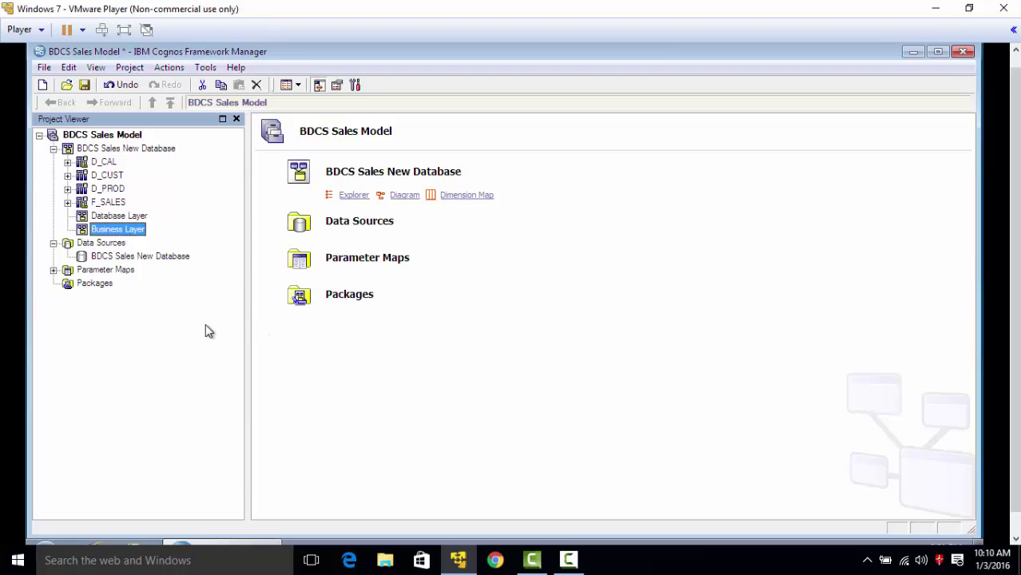
Step: Add a third namespace named 'Presentation Layer'
right_click(124, 154)
mouse_move(155, 160)
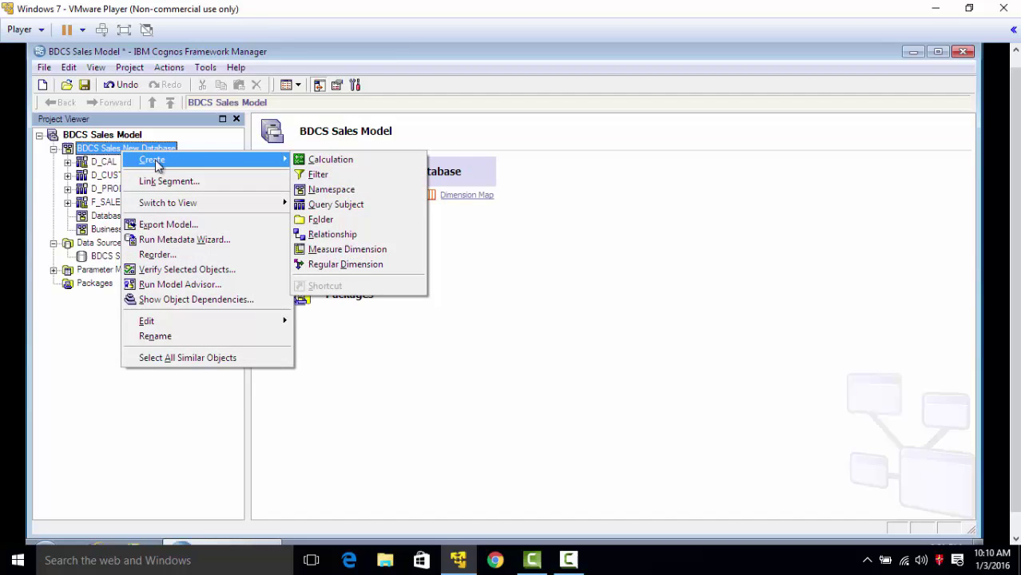
click(348, 199)
text(Pre)
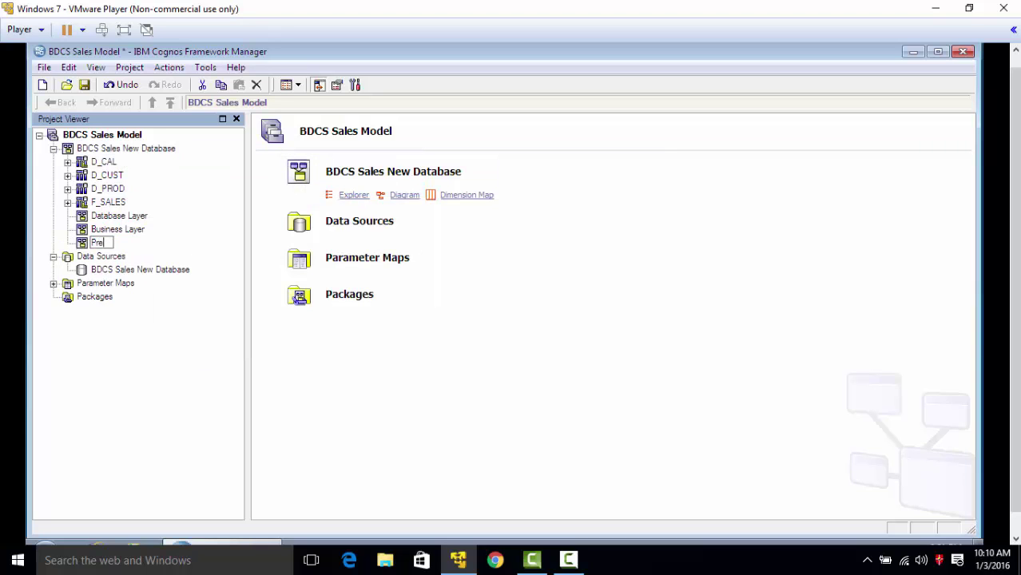
text(sentation)
key(Return)
text(Layer)
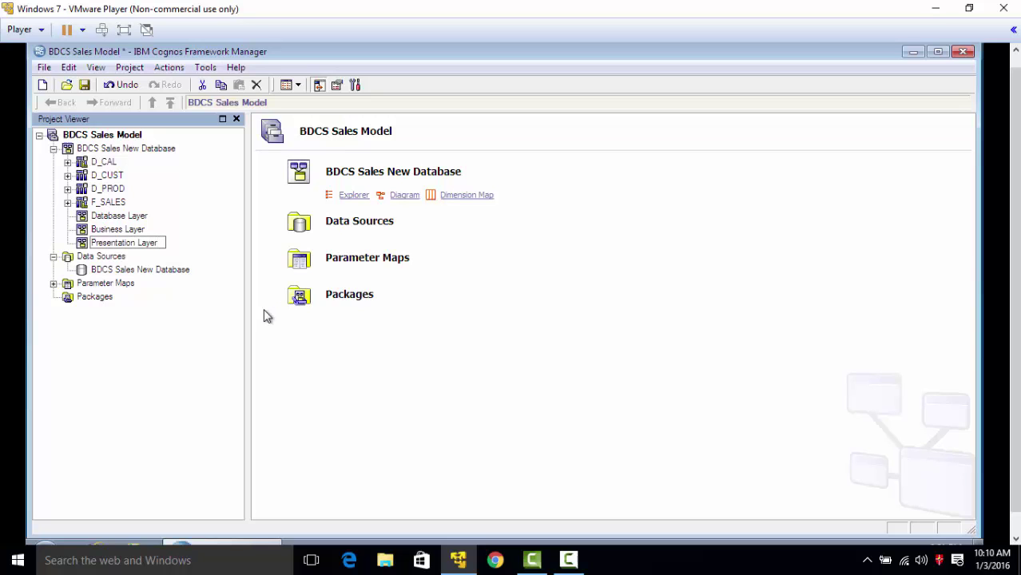
key(Return)
Step: Review the Database, Business and Presentation Layer namespaces under BDCS Sales New Database
click(129, 220)
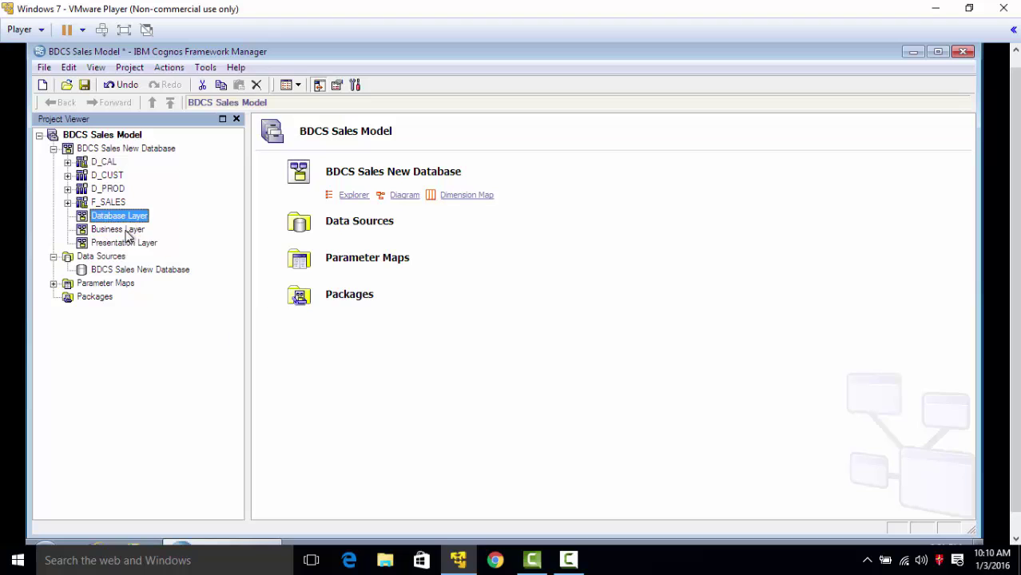
click(125, 232)
click(128, 242)
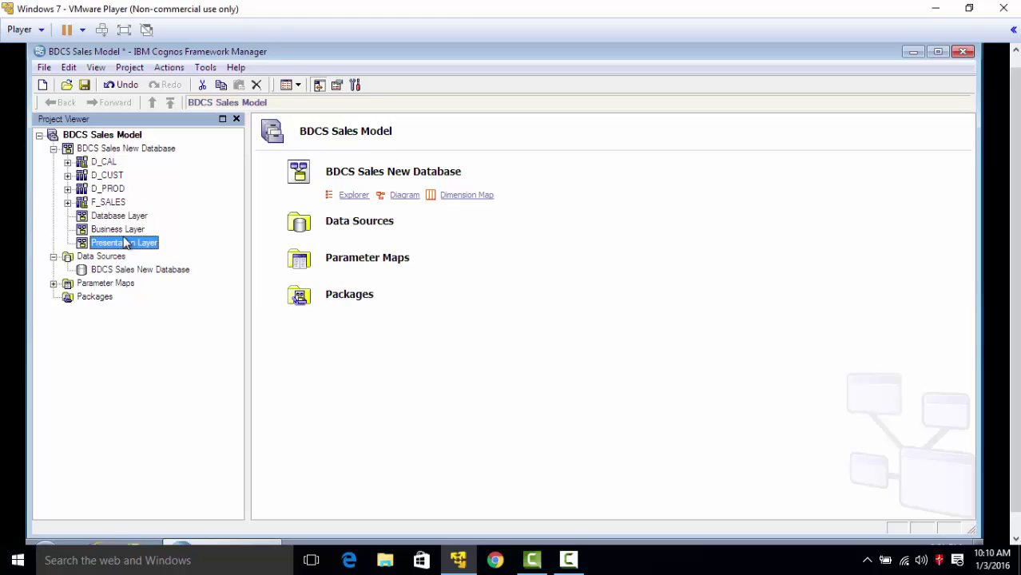
click(117, 152)
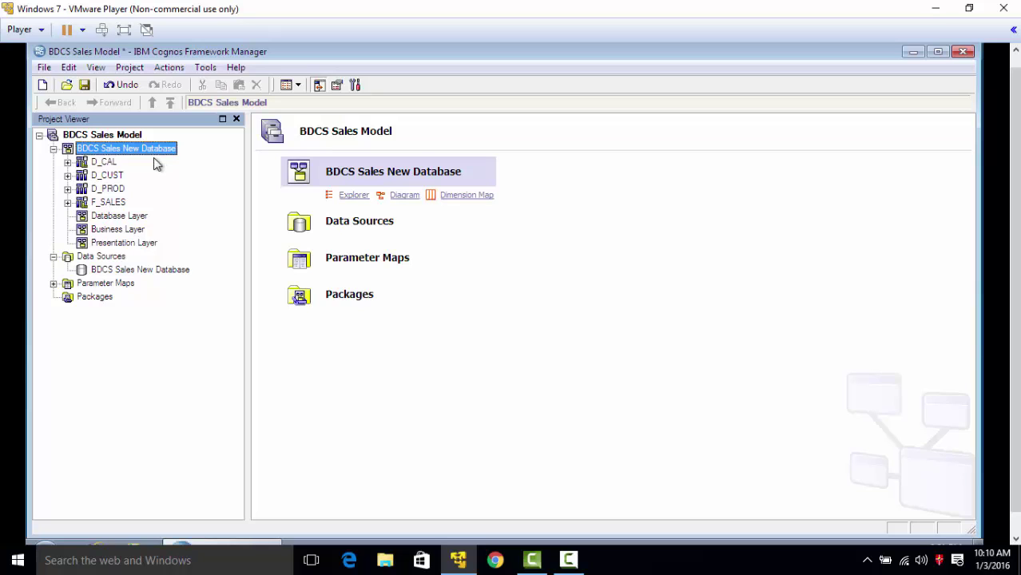
click(142, 217)
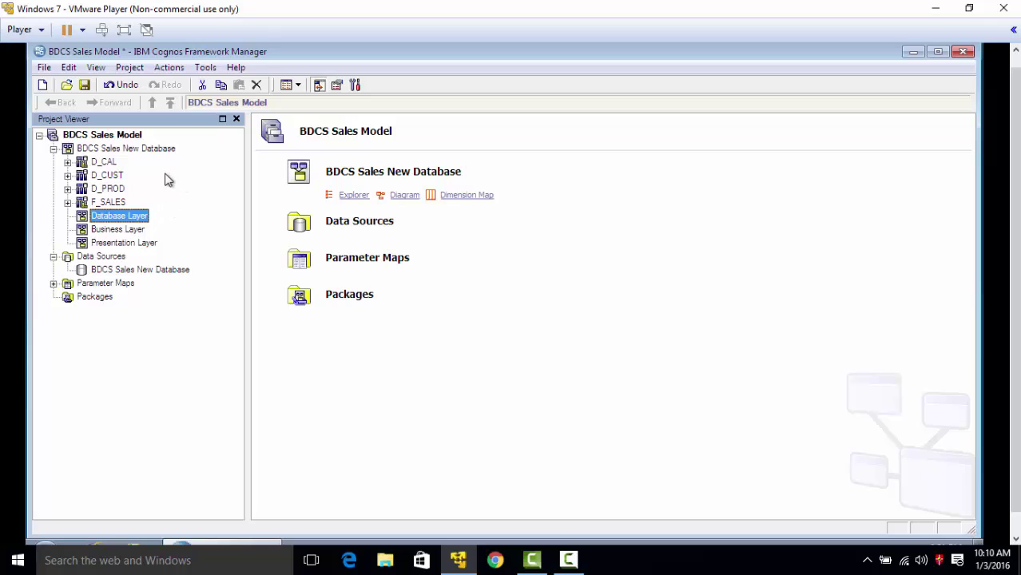
Step: Move D_CAL, D_CUST, D_PROD and F_SALES into the Database Layer namespace
click(108, 163)
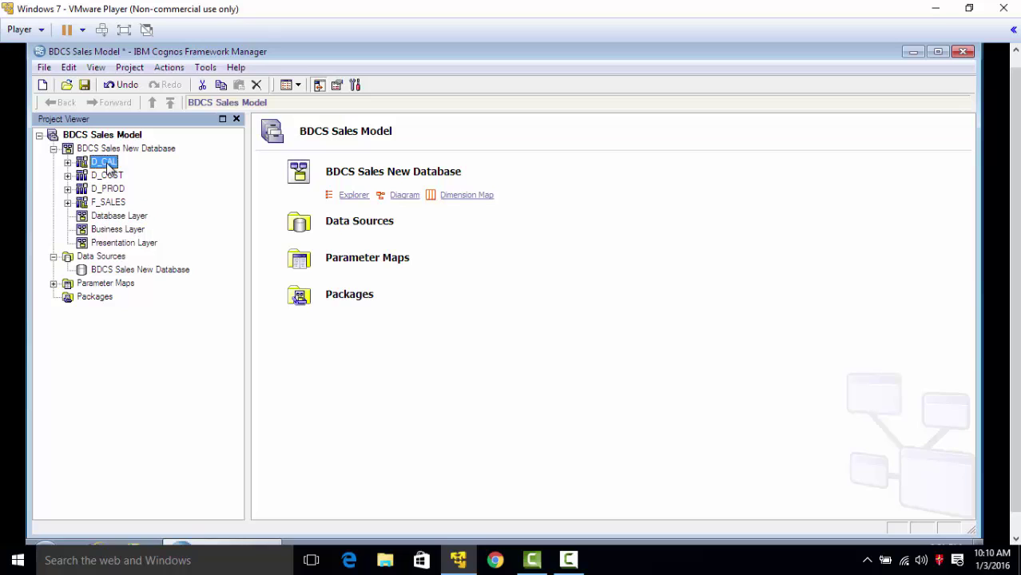
ctrl+click(114, 175)
ctrl+click(116, 190)
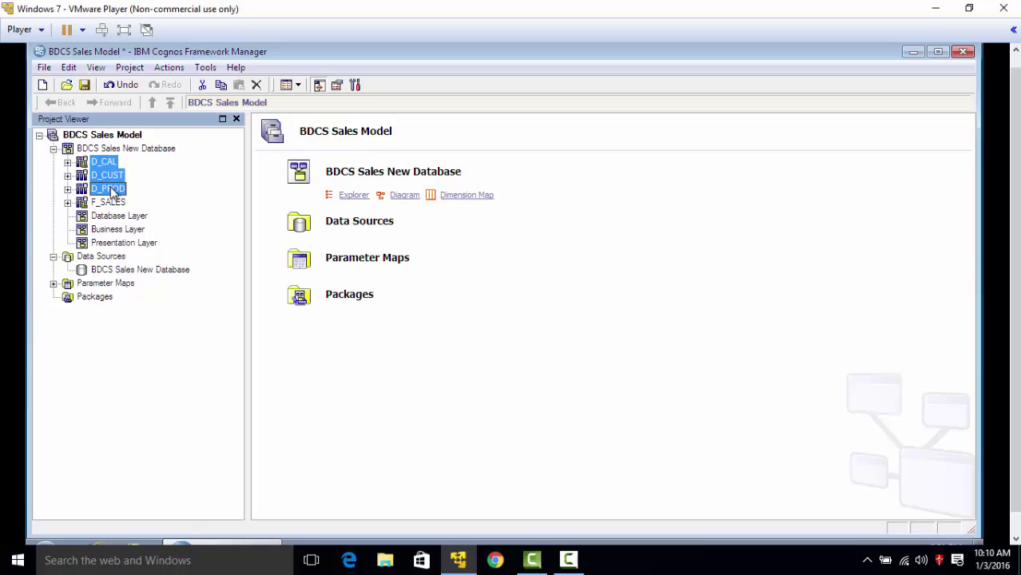
ctrl+click(116, 204)
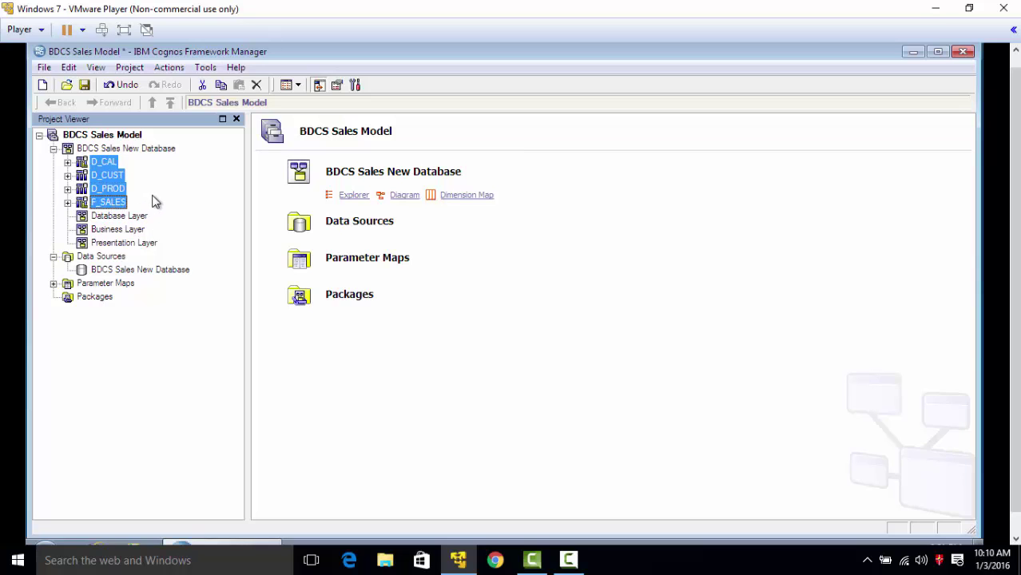
drag(124, 190, 116, 219)
click(184, 324)
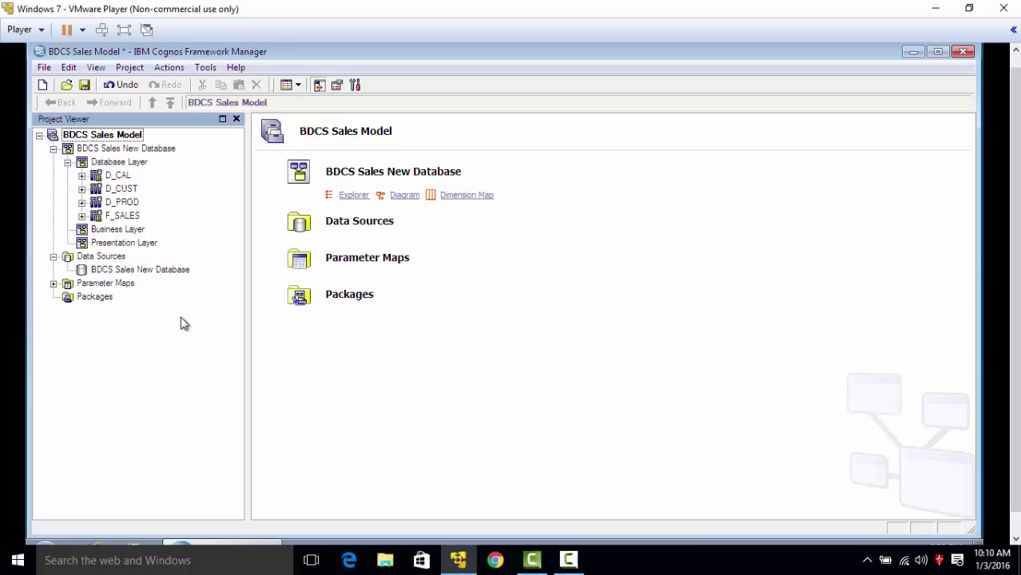
Step: Save the project and briefly check the D_CAL columns
click(84, 85)
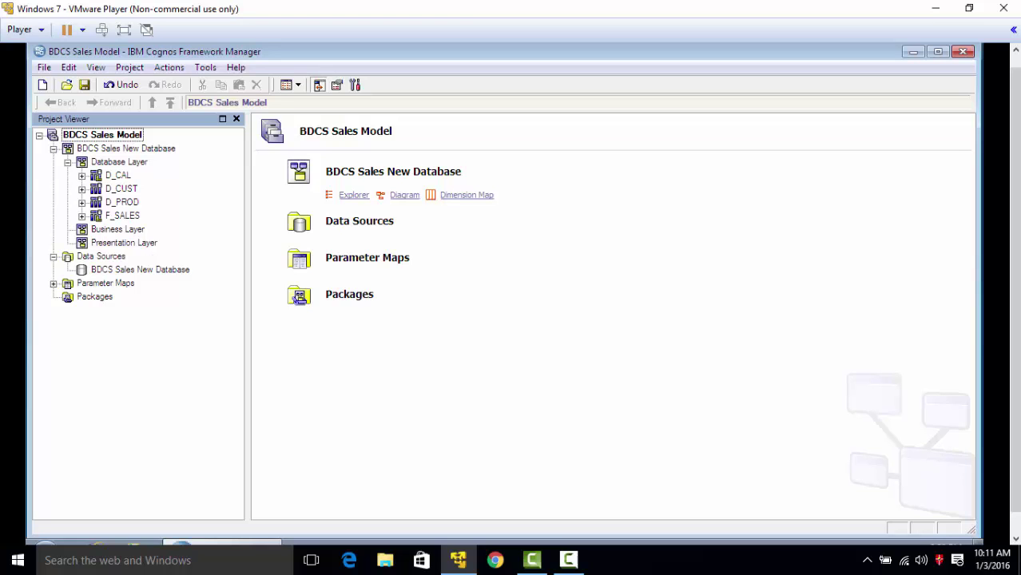
click(82, 176)
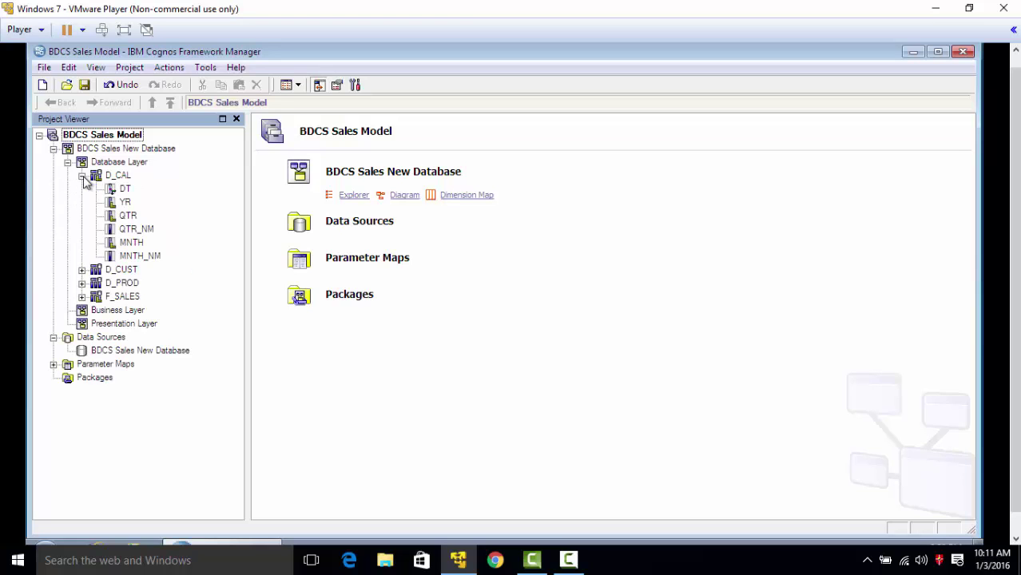
click(83, 175)
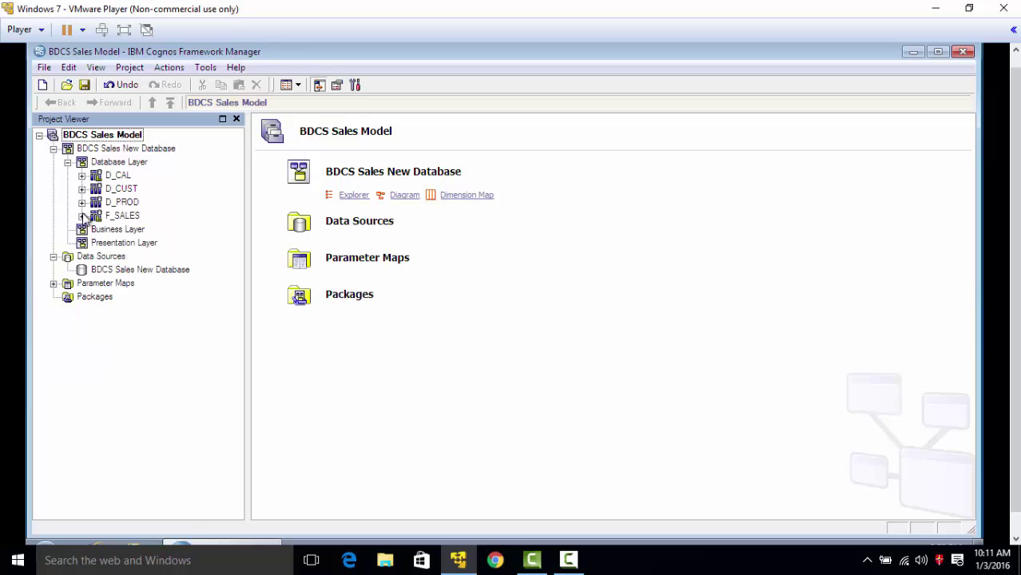
Step: Open the model diagram and drill into Database Layer to show its four tables
click(404, 197)
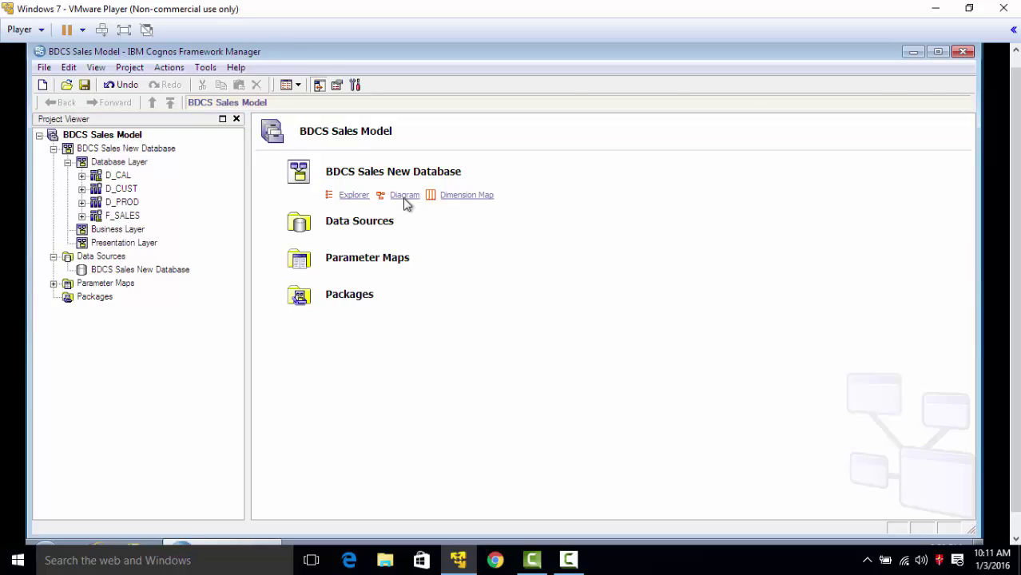
double_click(451, 179)
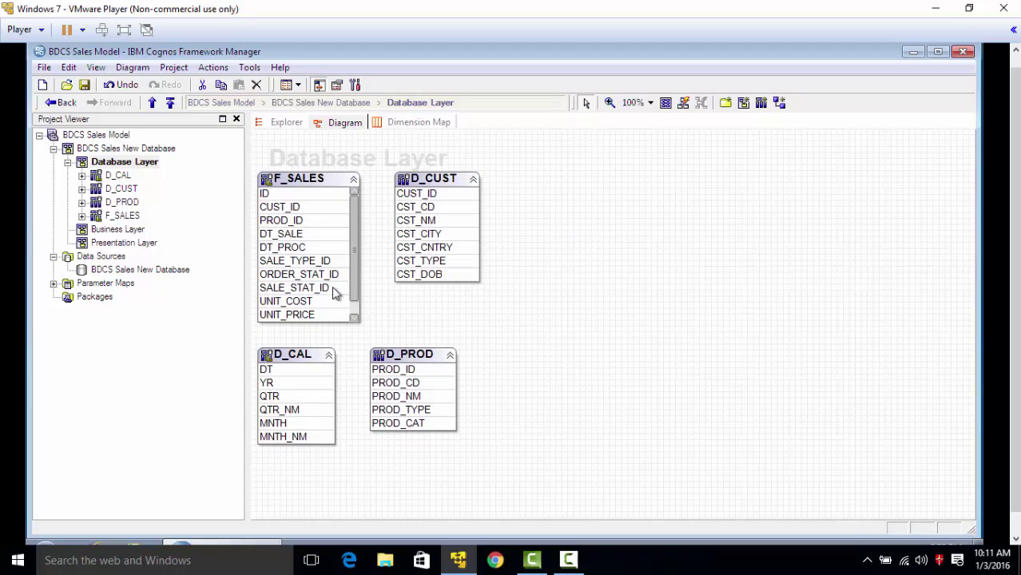
click(103, 230)
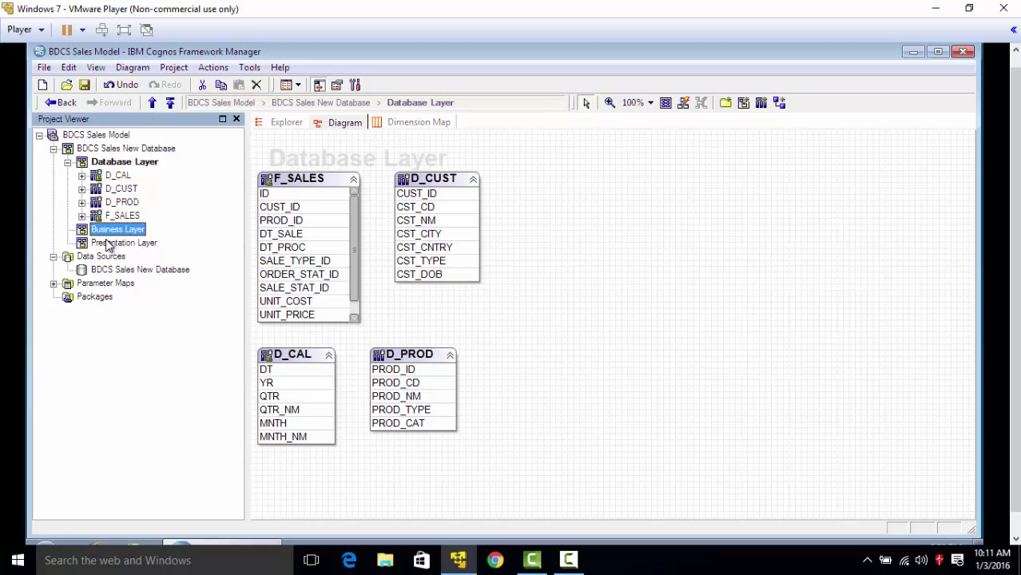
click(108, 244)
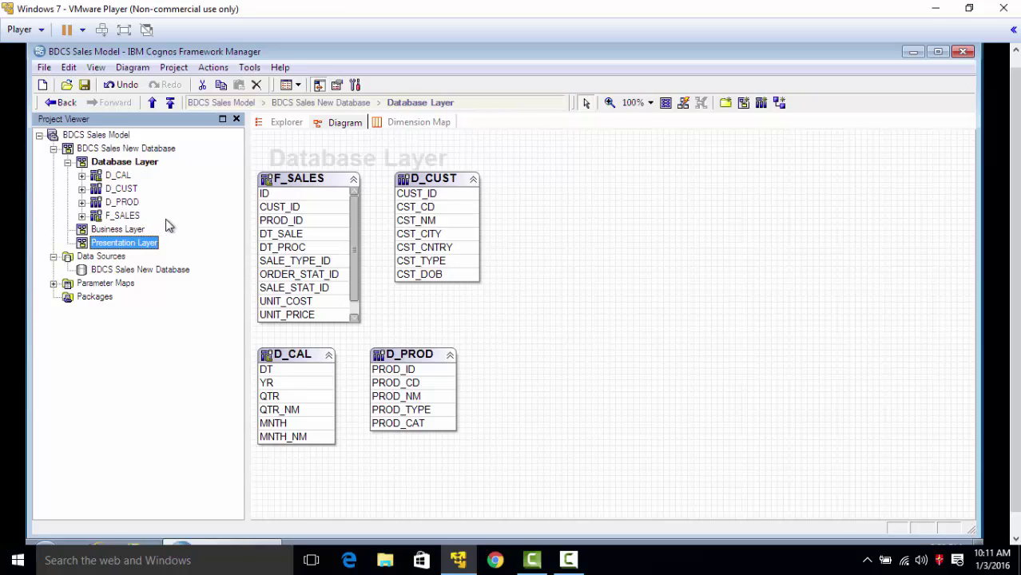